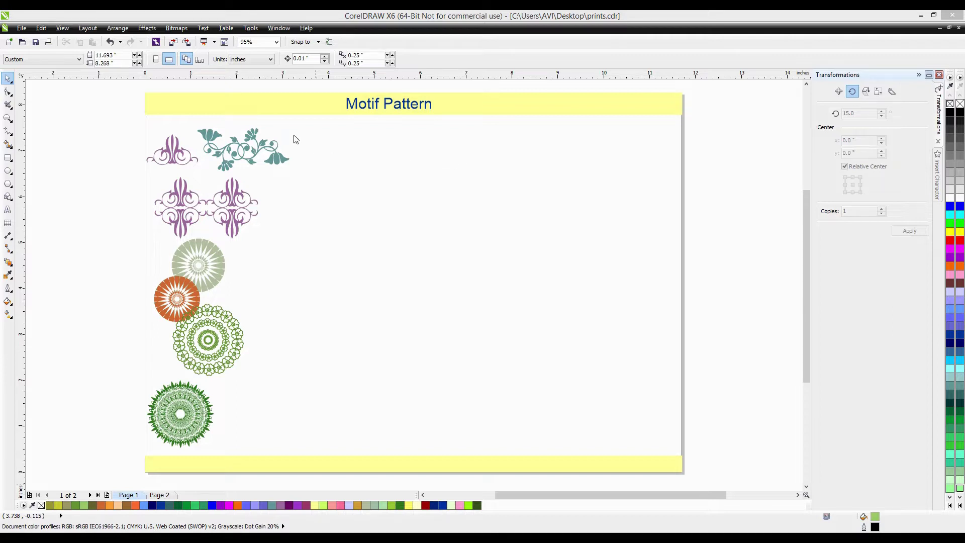
Step: Show the Rotate transformation settings in the side docker
left_click(120, 29)
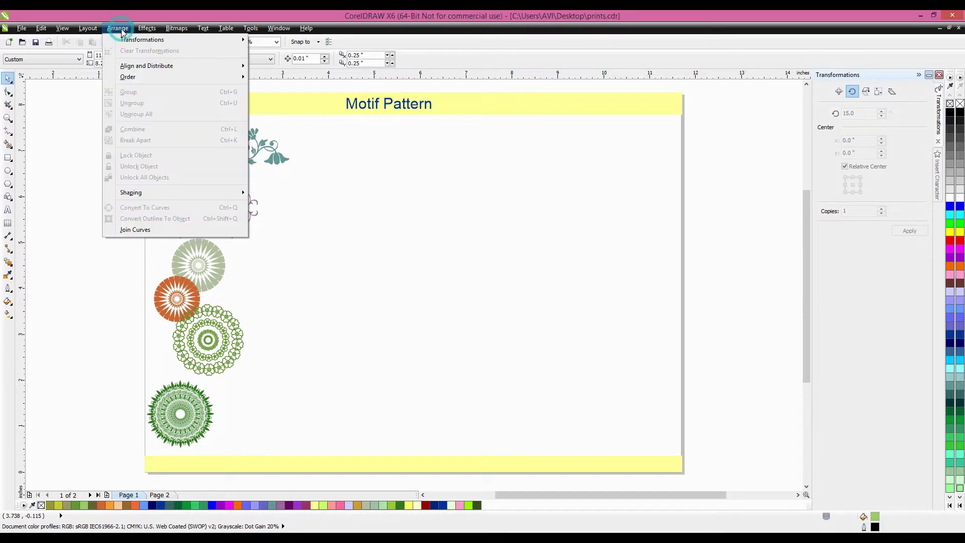
mouse_move(150, 43)
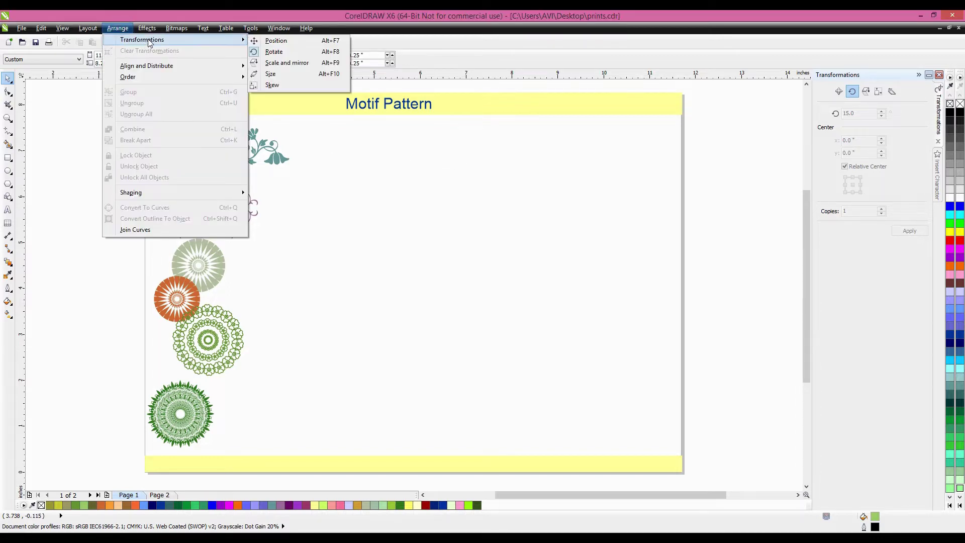
left_click(278, 55)
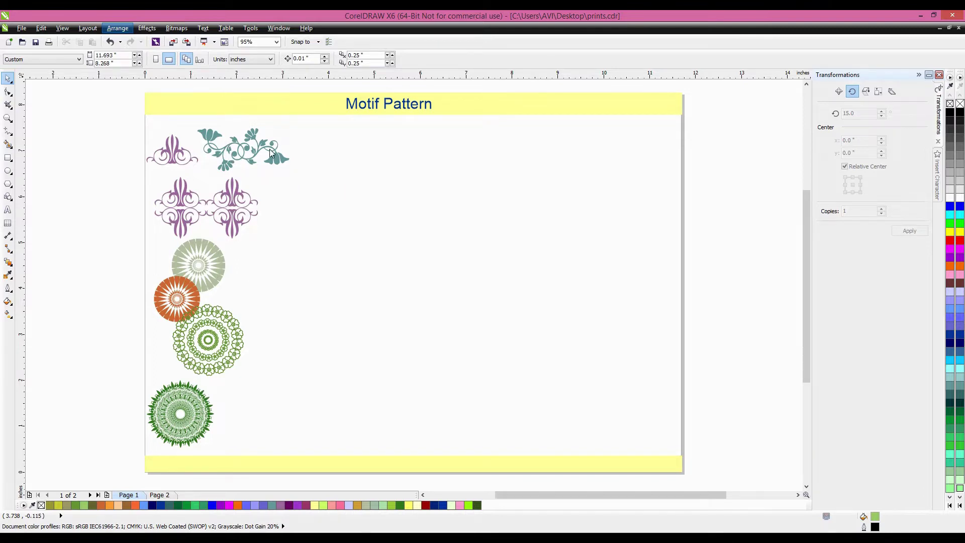
Step: Switch the docker to Insert Character with Ctrl+F11, then reopen Arrange > Transformations
key("ctrl+F11")
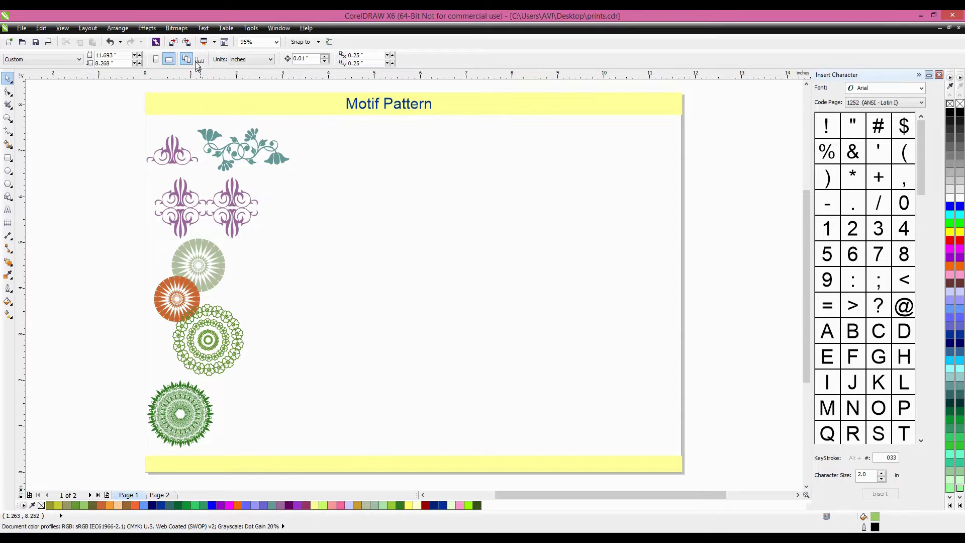
left_click(118, 29)
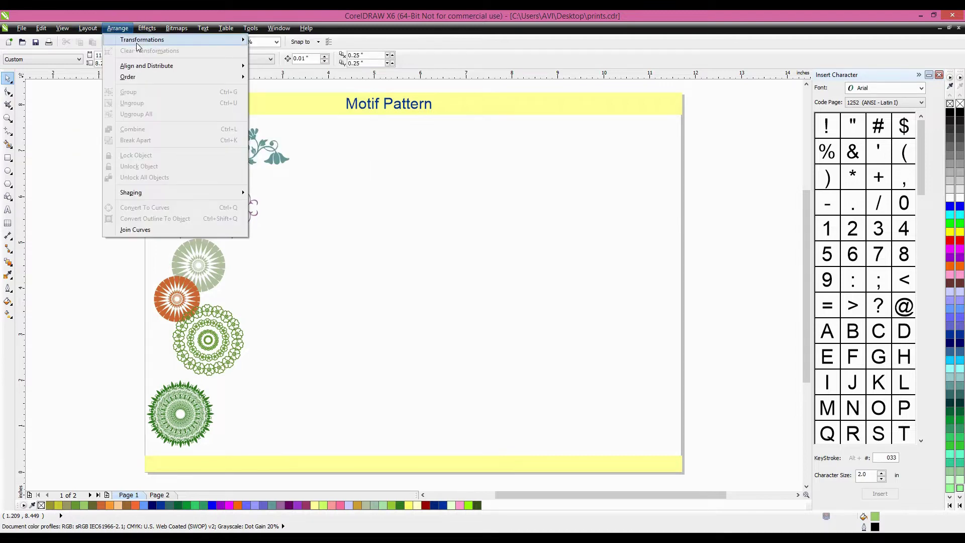
mouse_move(230, 39)
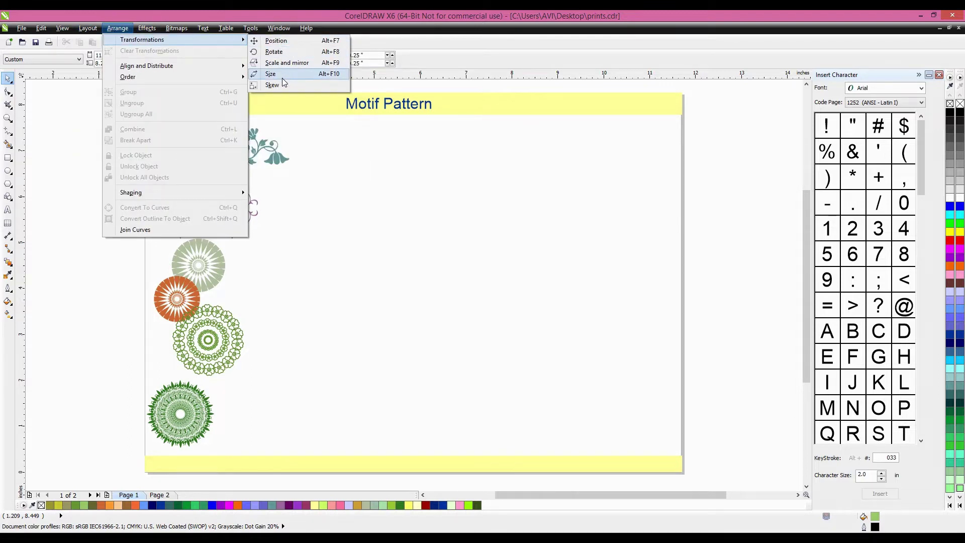
Step: Draw a tall narrow rectangle near the page centre and set the rotation angle to 15°
left_click(285, 53)
left_click(9, 159)
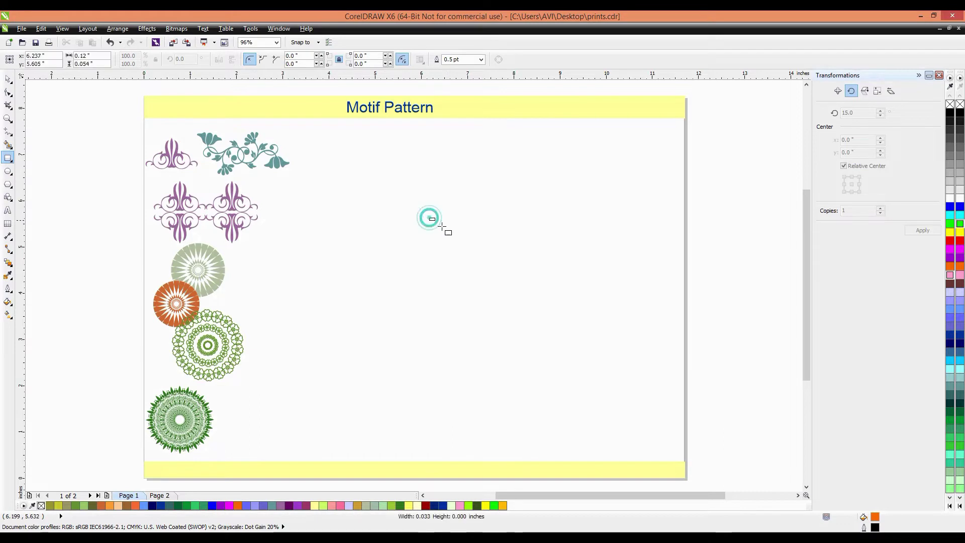
left_click_drag(430, 218, 445, 383)
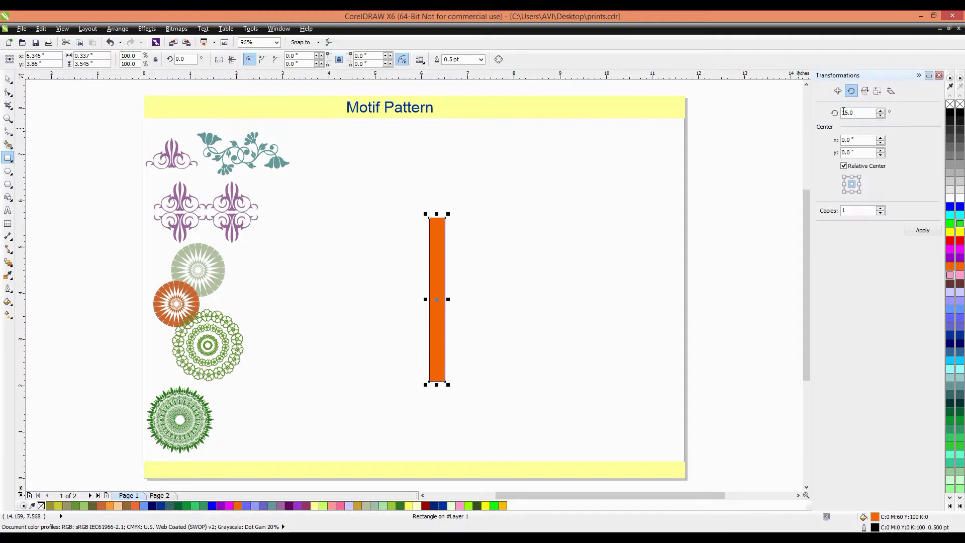
left_click(880, 110)
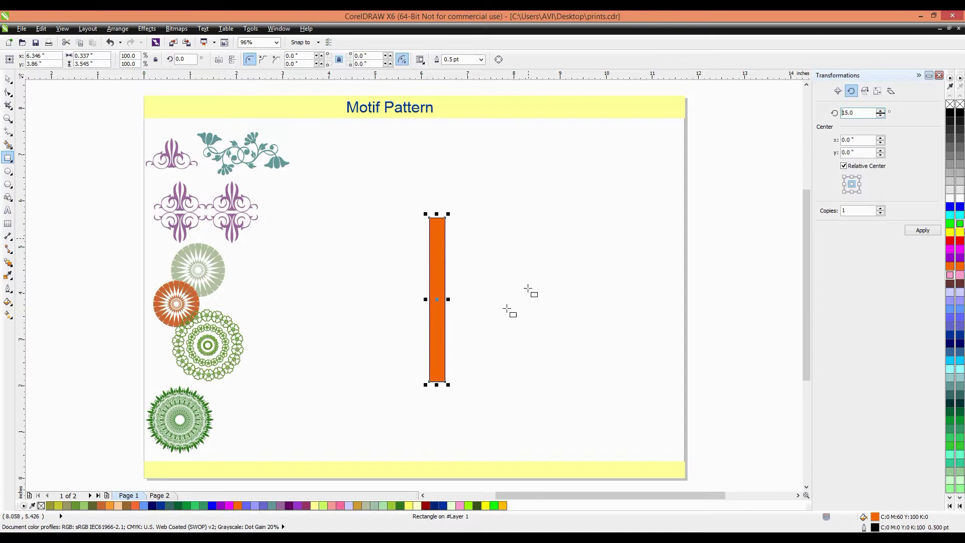
Step: Apply nine more 15° rotated copies to close the orange burst, then return to the Pick tool
left_click(922, 231)
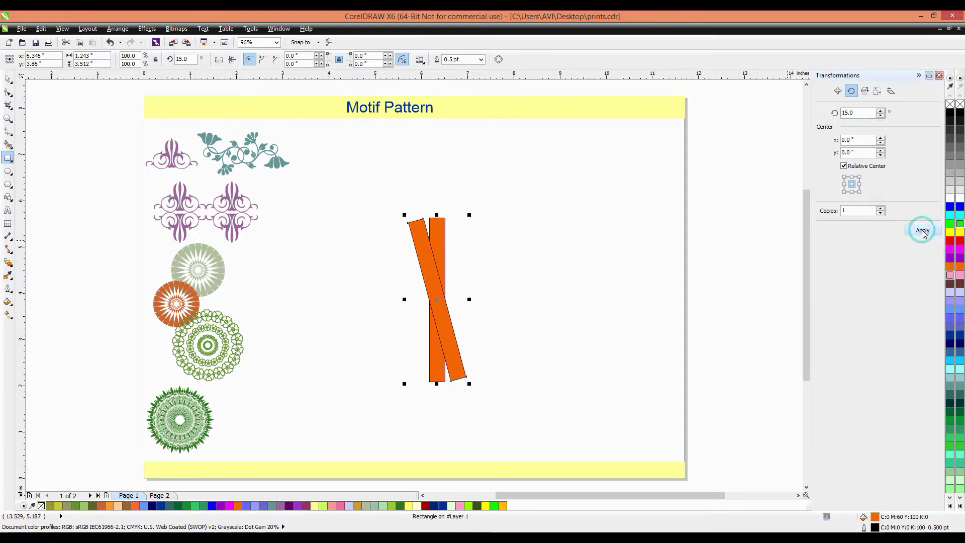
left_click(922, 230)
left_click(923, 230)
left_click(923, 231)
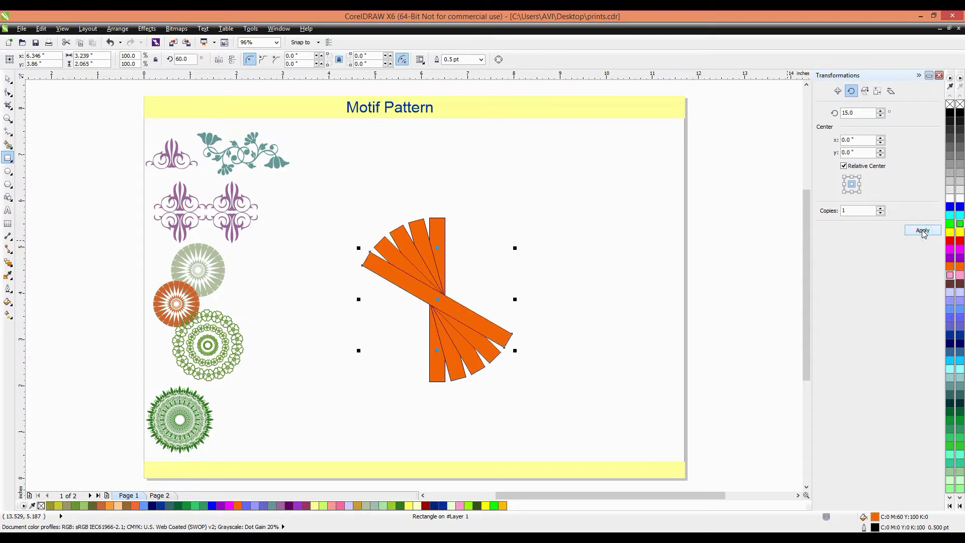
left_click(922, 230)
left_click(923, 230)
left_click(923, 230)
left_click(923, 230)
left_click(923, 230)
left_click(923, 231)
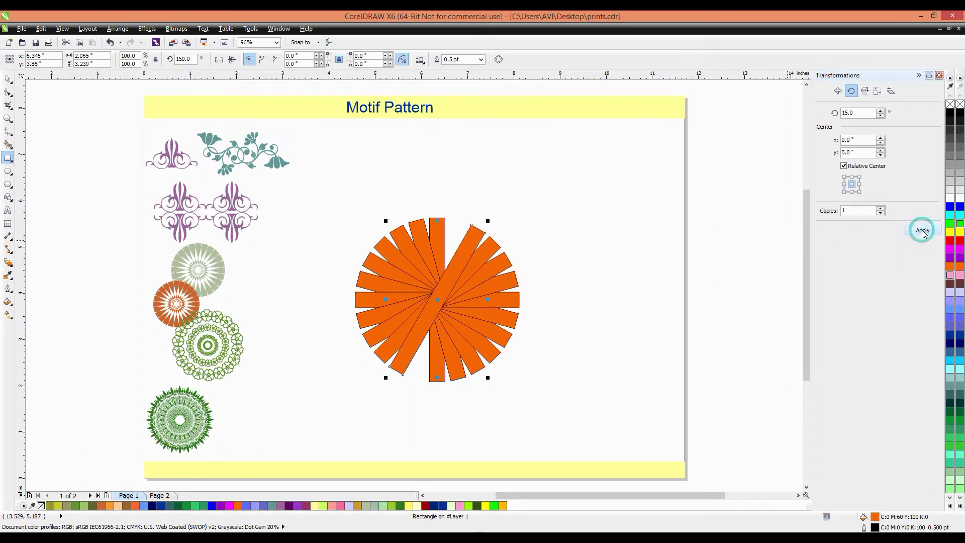
left_click(923, 230)
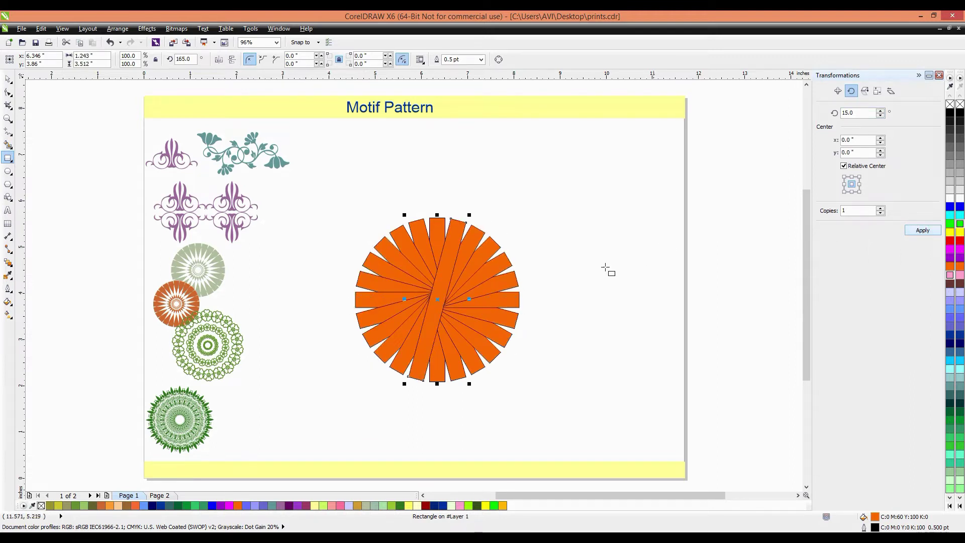
left_click(8, 79)
Step: Marquee-select all twelve rectangles and combine them with Ctrl+L, zooming in to check the result
left_click_drag(318, 200, 539, 403)
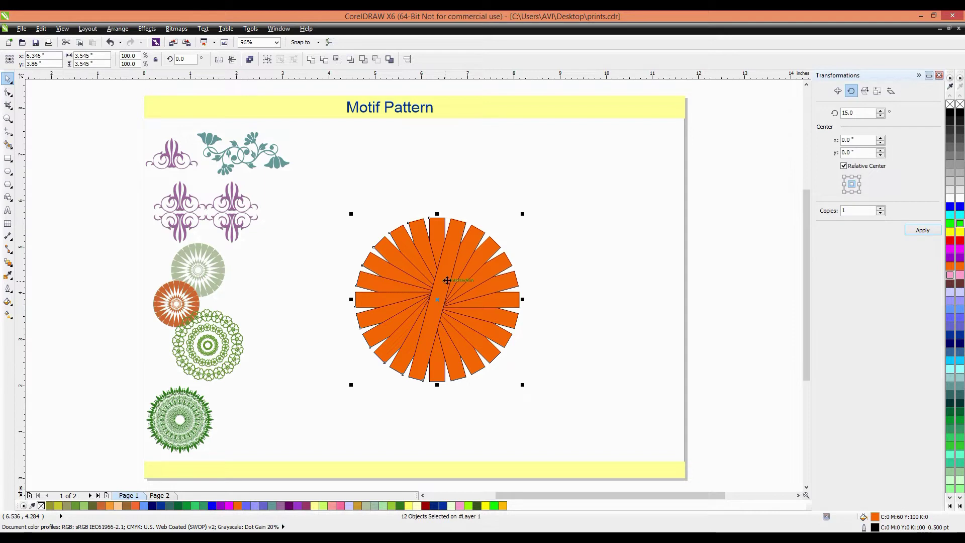
key("ctrl+l")
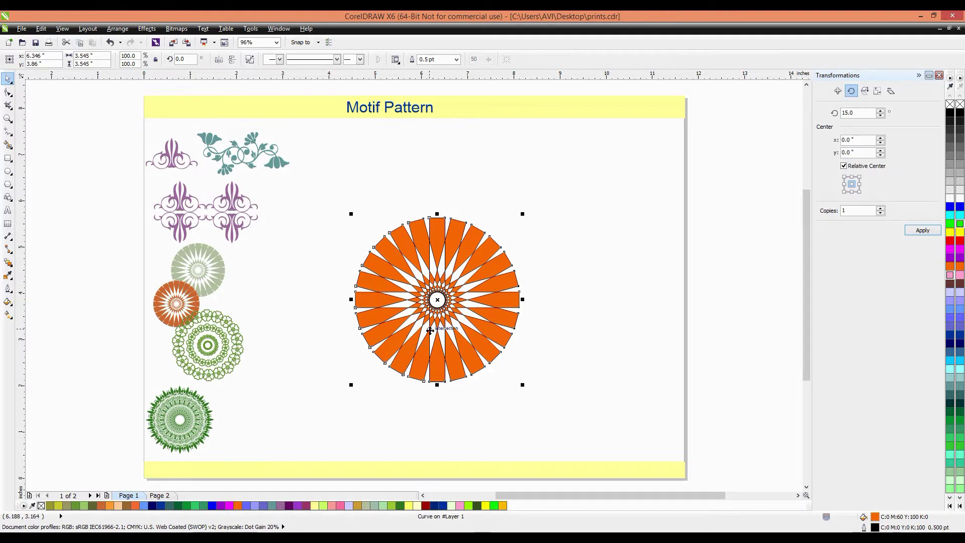
scroll(432, 324, "up", 2)
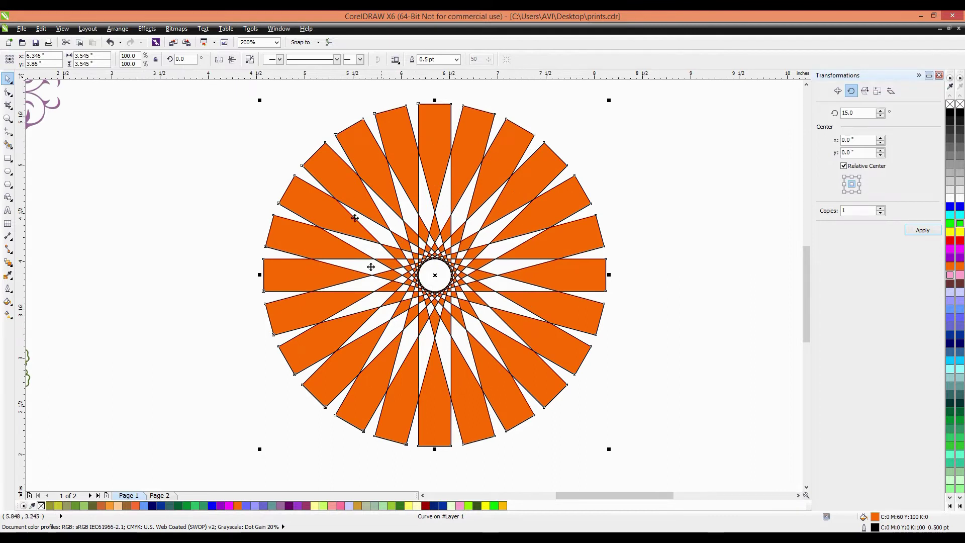
scroll(490, 196, "down", 2)
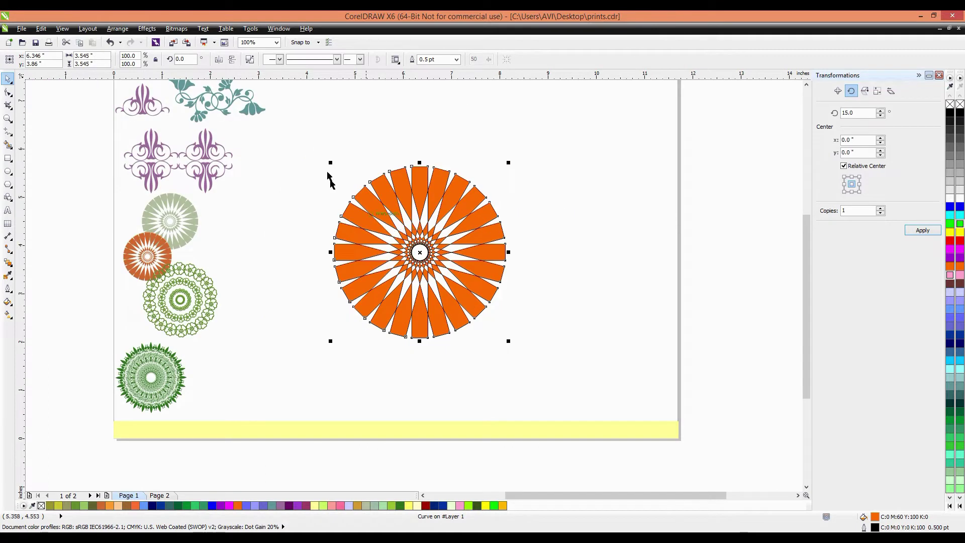
Step: Shift the orange starburst up-left and drop a duplicate down and to the right
left_click(326, 152)
scroll(348, 179, "down", 2)
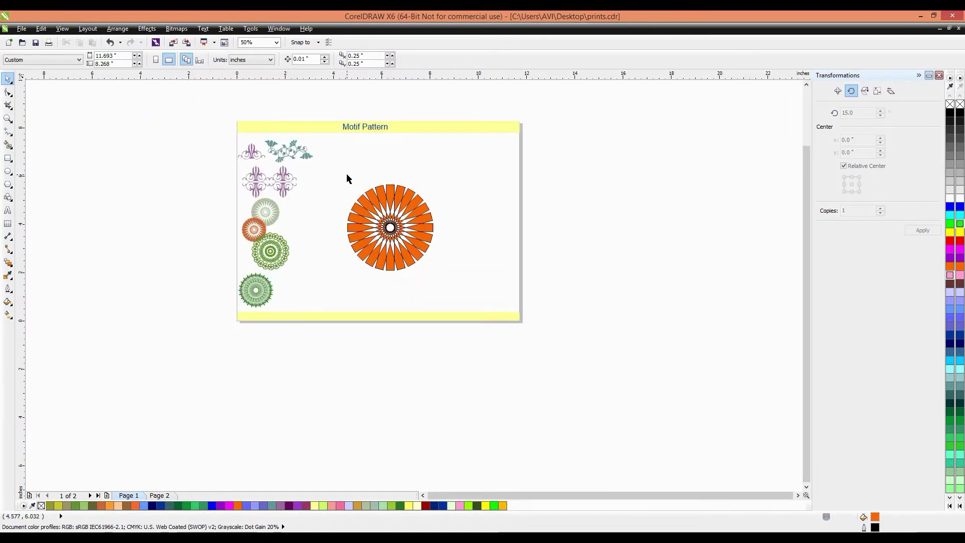
scroll(346, 176, "up", 2)
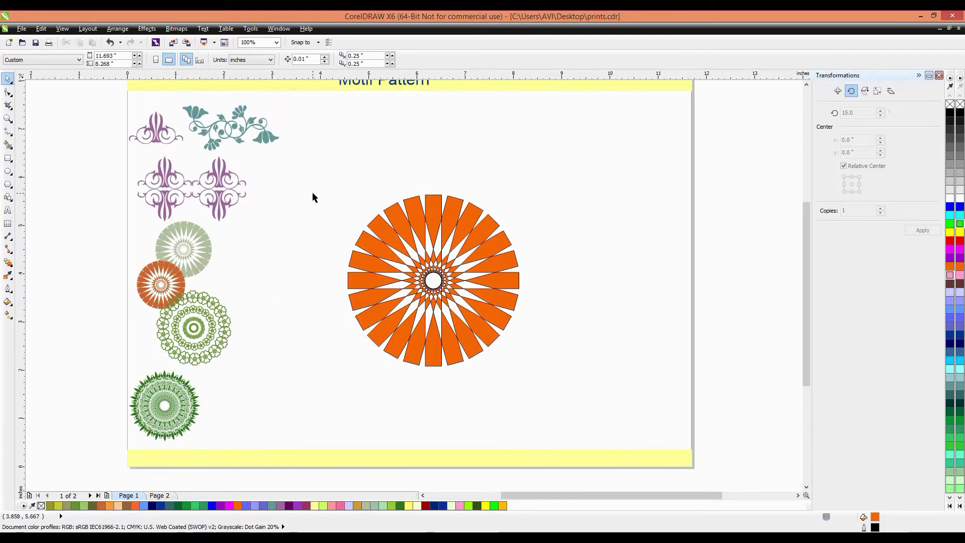
left_click_drag(307, 185, 534, 390)
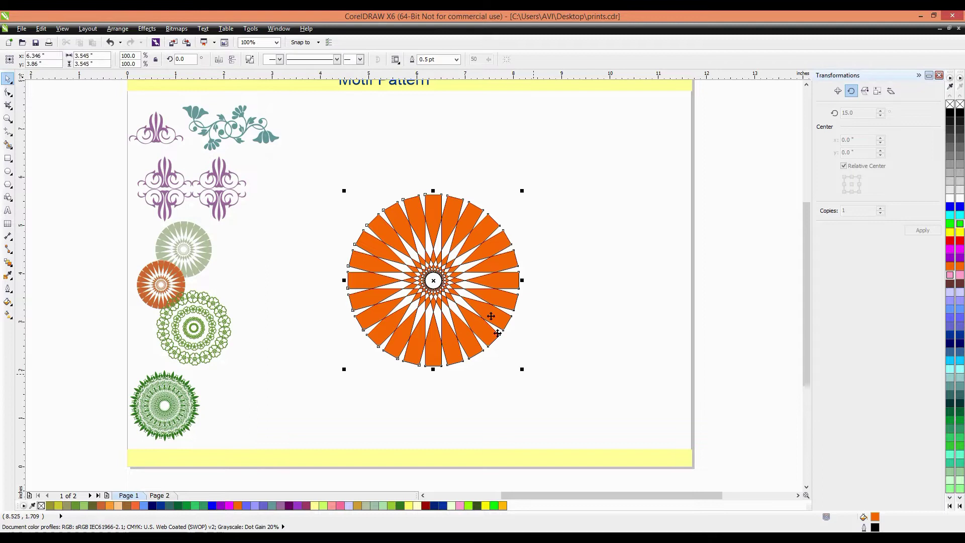
left_click_drag(417, 233, 395, 210)
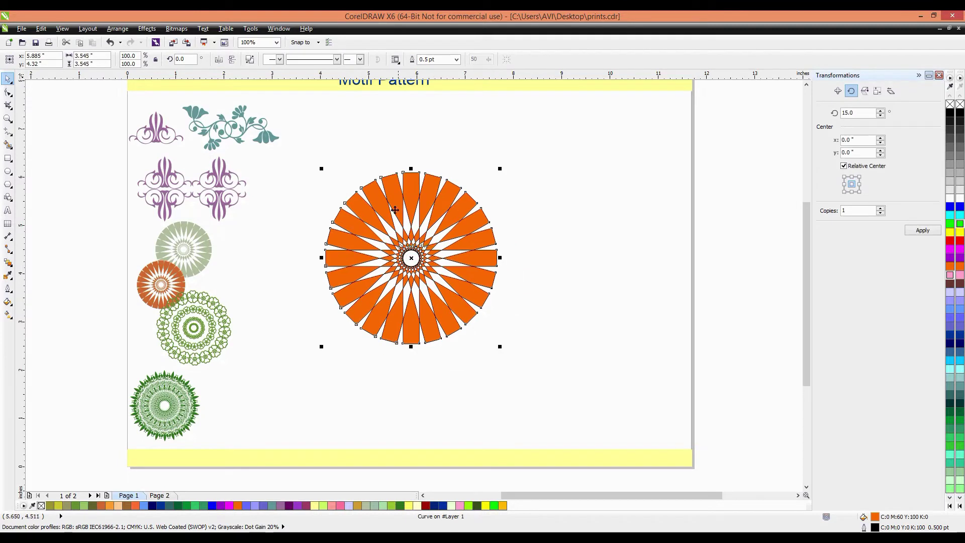
left_click_drag(411, 259, 503, 284)
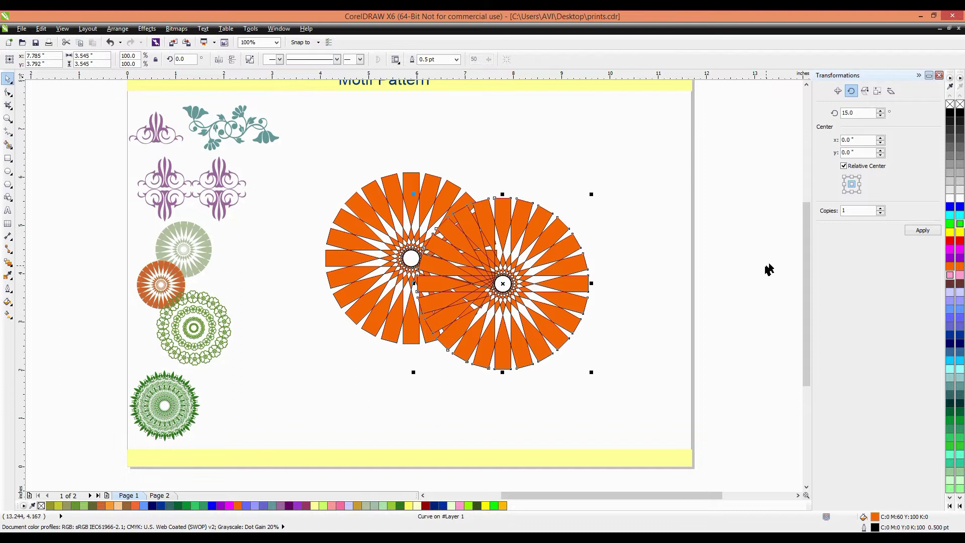
Step: Fill the duplicate starburst green and give the upper-right starburst a light pink shade
mouse_move(951, 236)
left_mouse_down()
mouse_move(933, 249)
mouse_move(932, 239)
left_mouse_up()
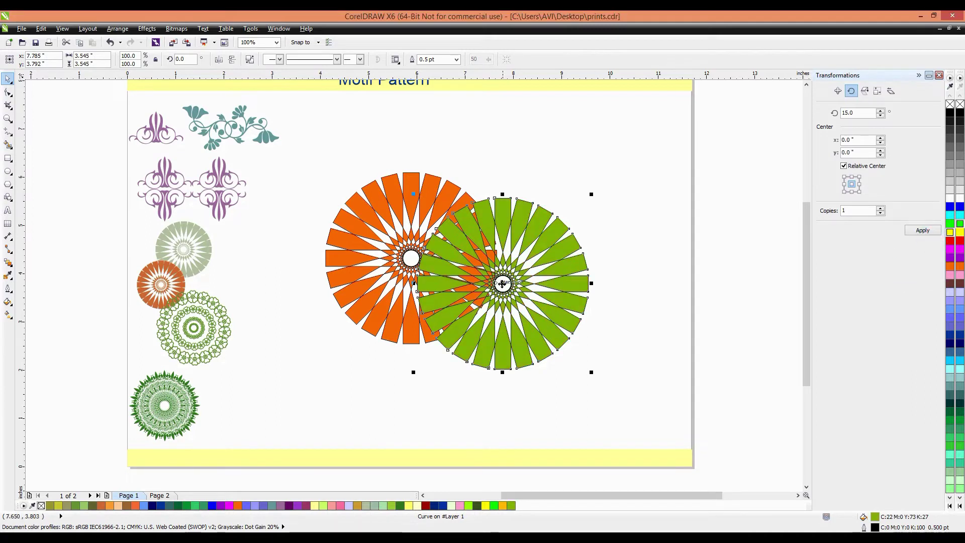
left_click_drag(509, 283, 537, 179)
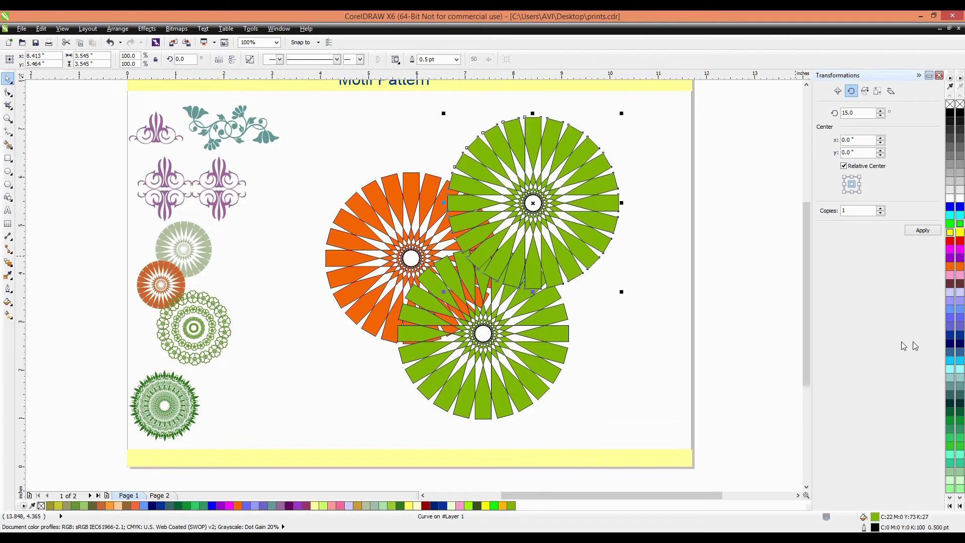
left_click(951, 276)
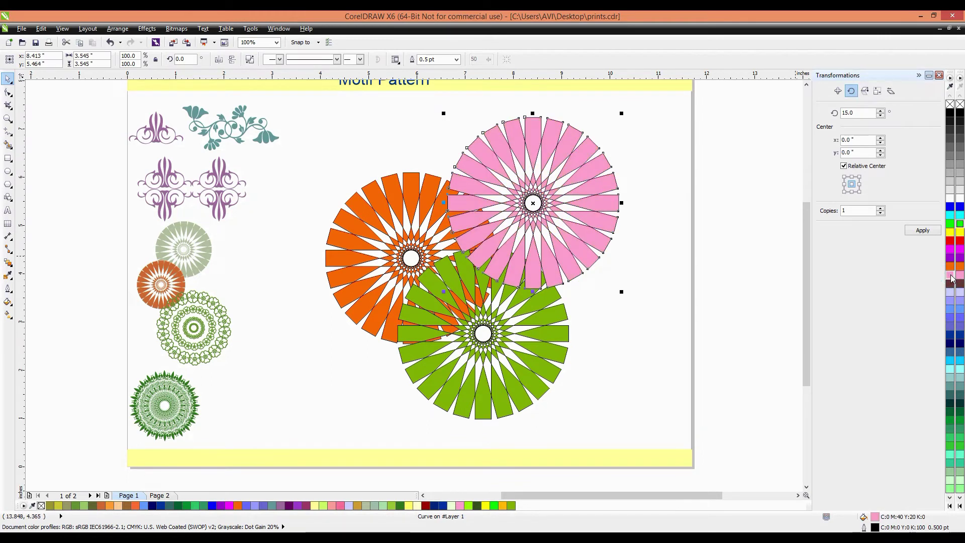
left_click_drag(953, 276, 911, 277)
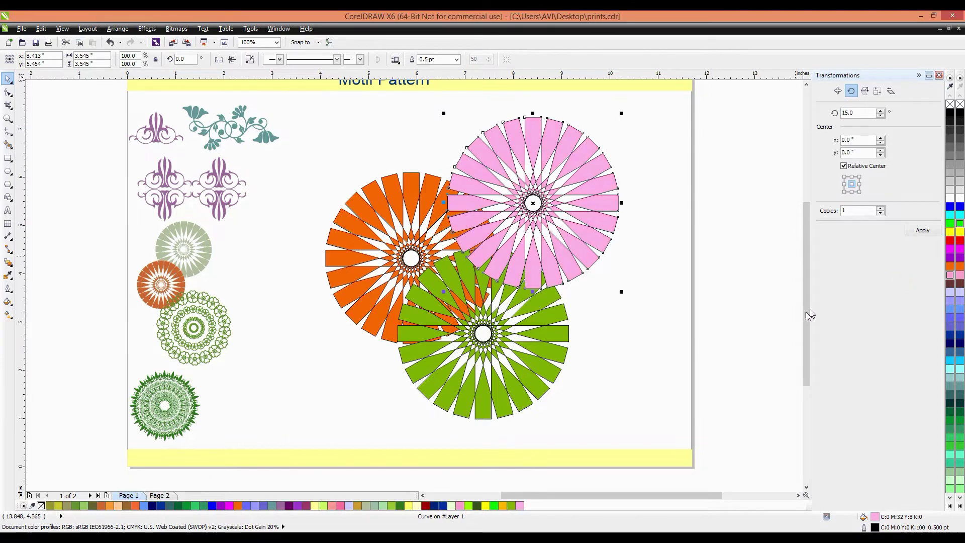
left_click(630, 305)
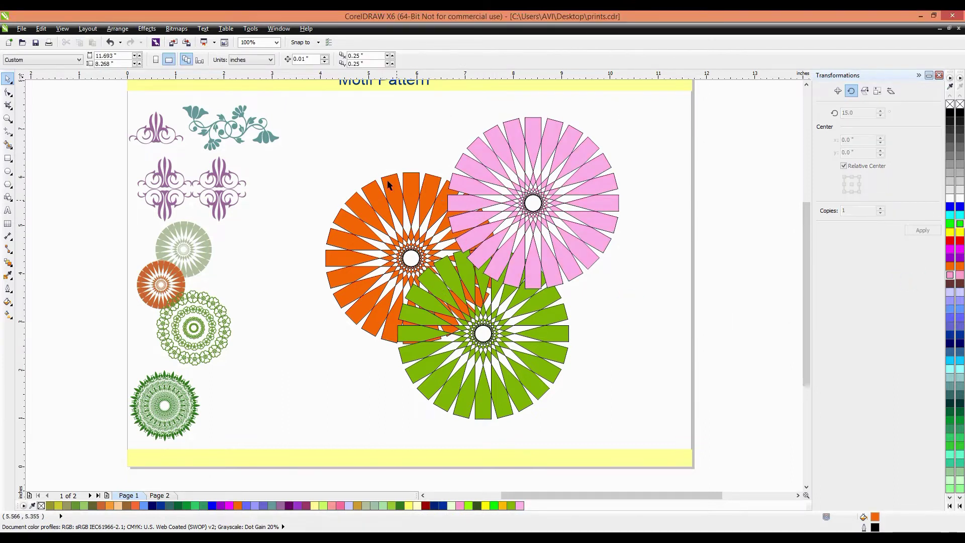
Step: Recolour the pink starburst with an olive-brown shade from the orange swatch range
left_click(556, 266)
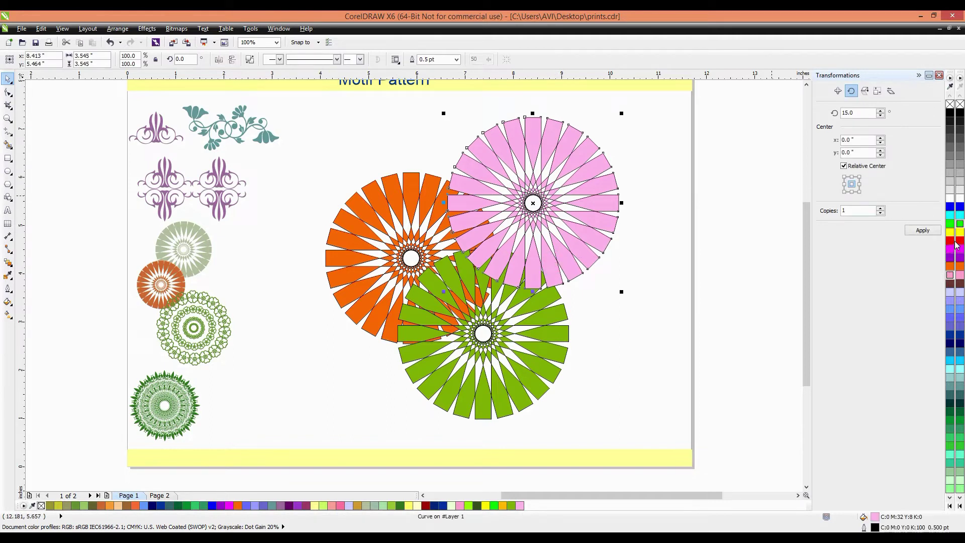
left_click_drag(955, 268, 933, 274)
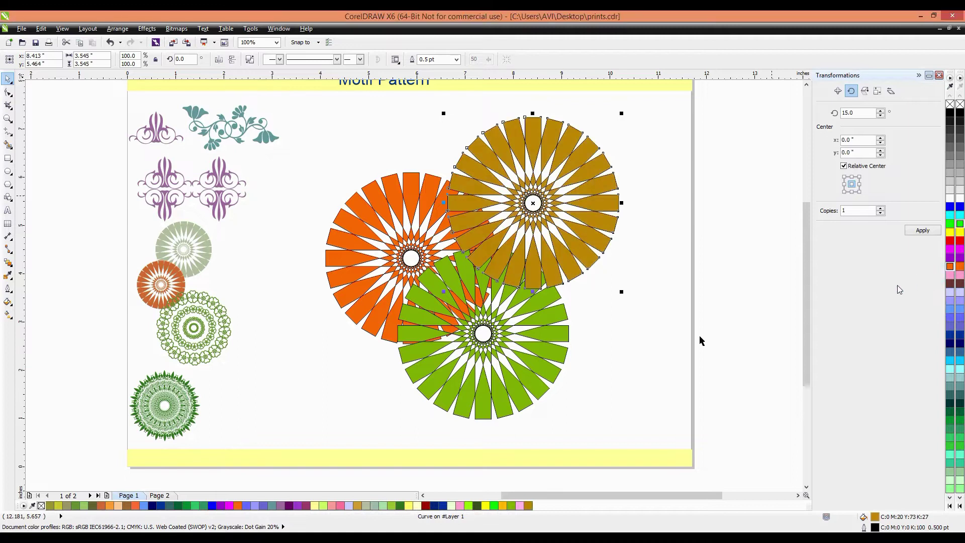
left_click(593, 328)
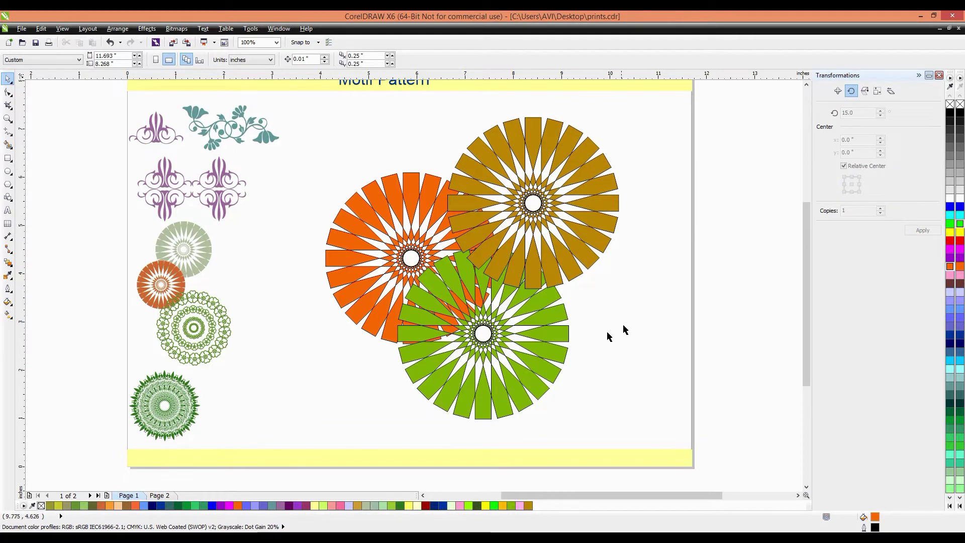
Step: Select the three overlapping starbursts and move them off the page to the right
scroll(390, 233, "down", 2)
left_click_drag(346, 182, 532, 325)
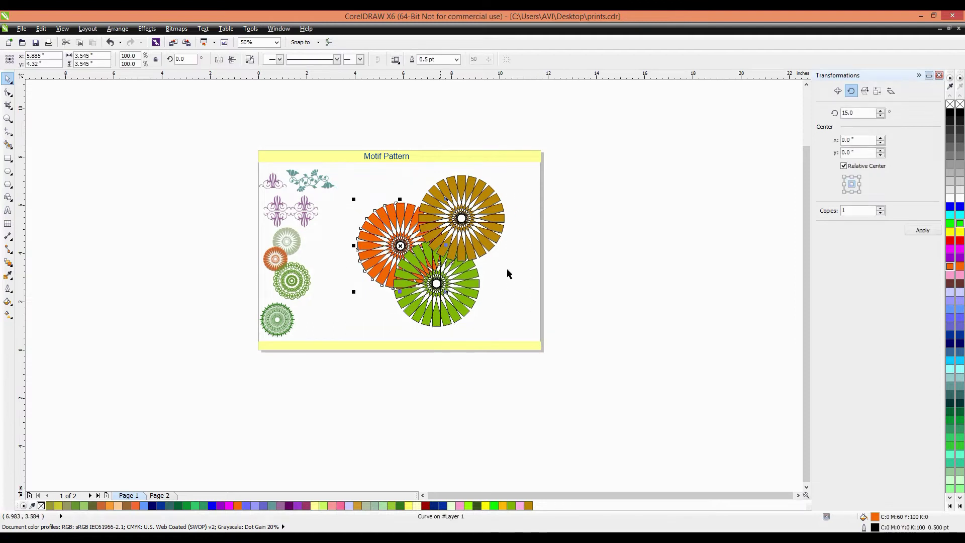
left_click_drag(603, 331, 345, 168)
left_click_drag(427, 224, 660, 236)
Step: Drag a copy of the teal floral motif to the middle of the page
scroll(387, 175, "up", 2)
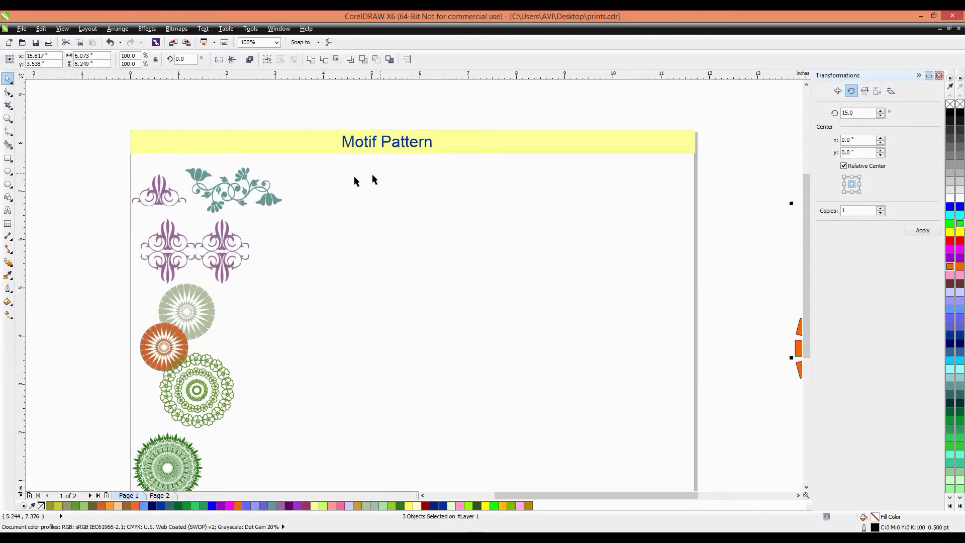
scroll(242, 174, "down", 2)
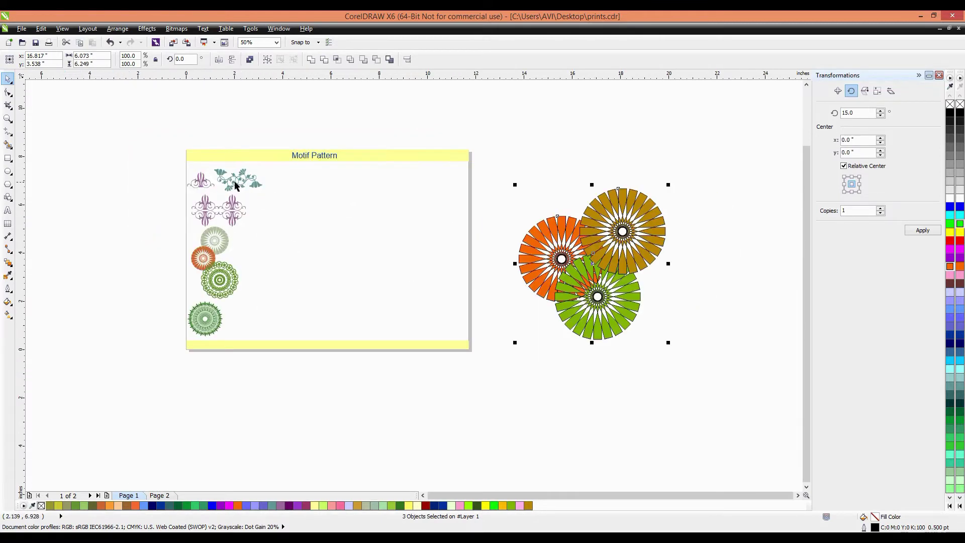
scroll(236, 185, "up", 2)
left_click(242, 177)
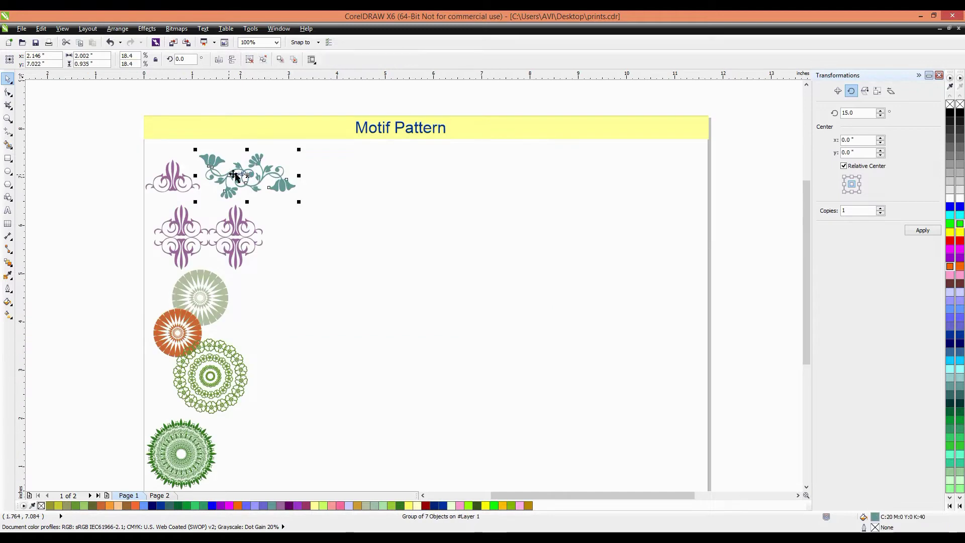
left_click_drag(247, 176, 472, 274)
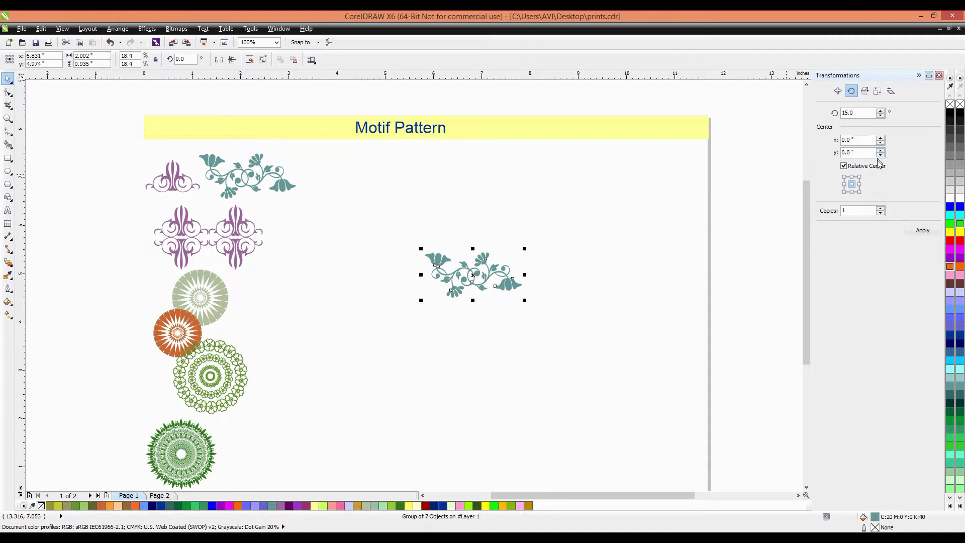
Step: Pivot on the middle-right point and apply eleven 15° copies of the teal motif to close the ring
left_click(860, 185)
left_click(923, 230)
left_click(922, 230)
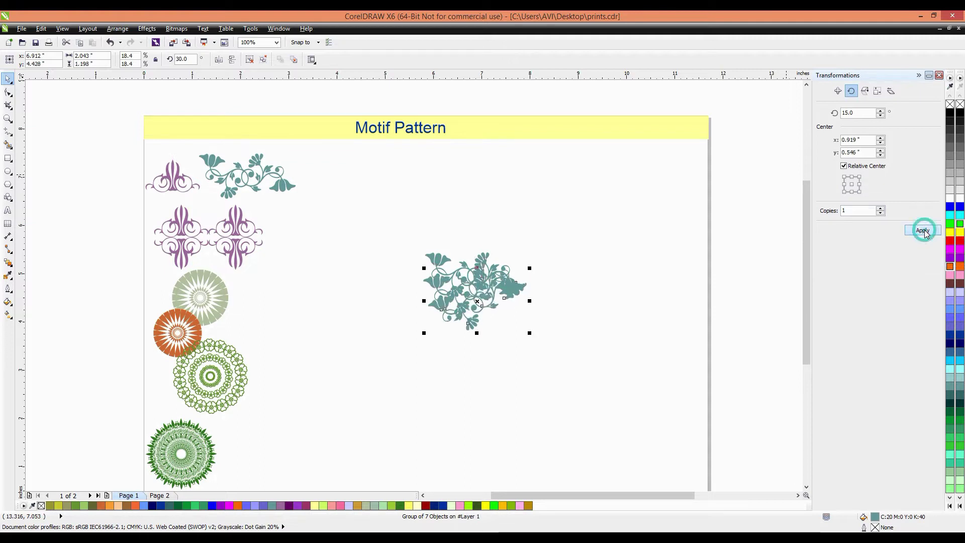
left_click(923, 230)
left_click(923, 231)
left_click(922, 231)
left_click(923, 230)
left_click(922, 230)
left_click(922, 230)
left_click(923, 230)
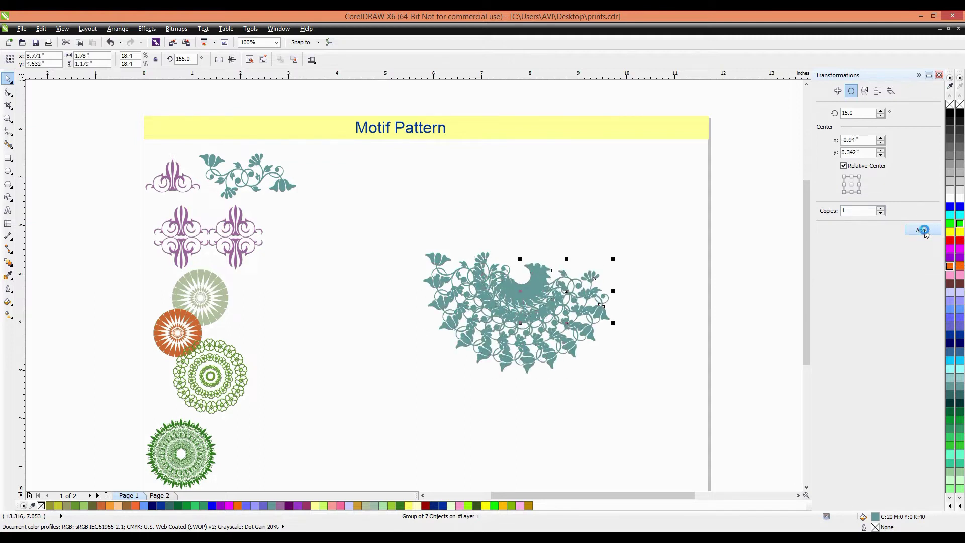
left_click(923, 230)
left_click(923, 231)
left_click(923, 230)
left_click(923, 230)
left_click(922, 230)
left_click(922, 230)
left_click(923, 230)
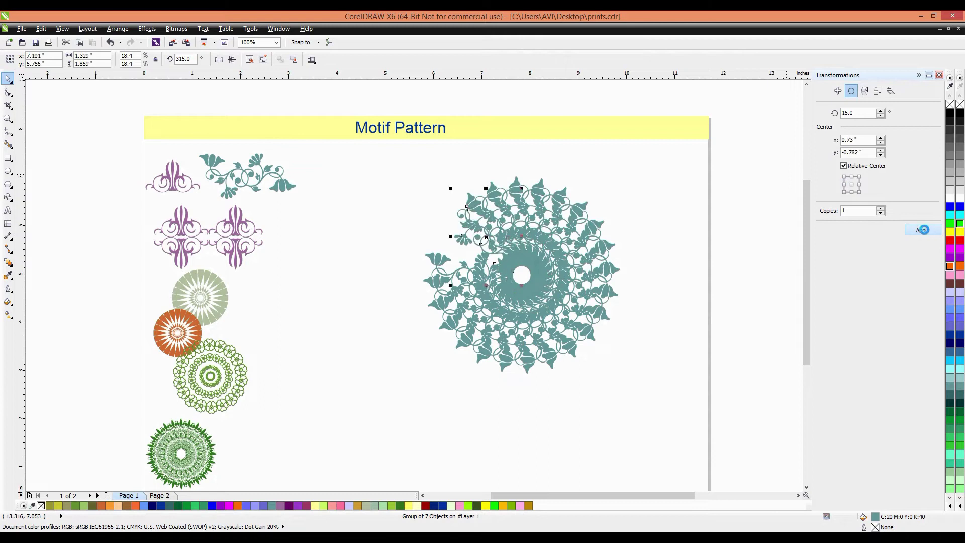
left_click(923, 229)
left_click(923, 230)
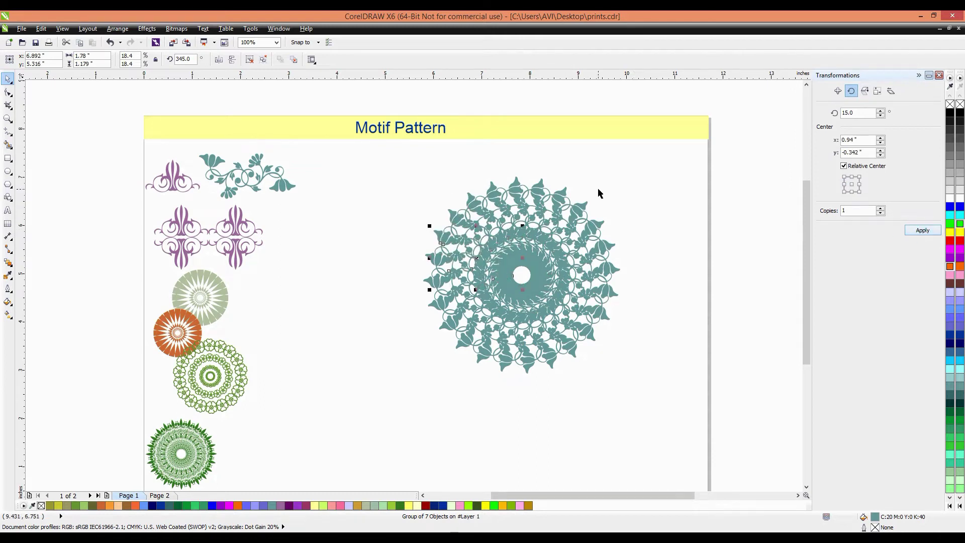
scroll(599, 188, "down", 2)
left_click(480, 176)
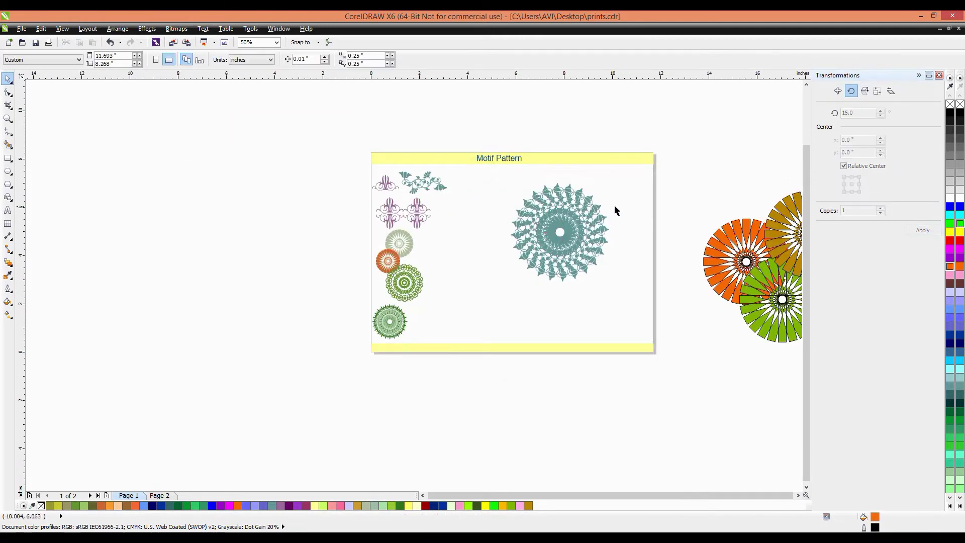
scroll(614, 204, "up", 2)
Step: Undo the accidental duplicate, reselect all 24 teal rosette pieces and group them with Ctrl+G
left_click_drag(390, 151, 641, 378)
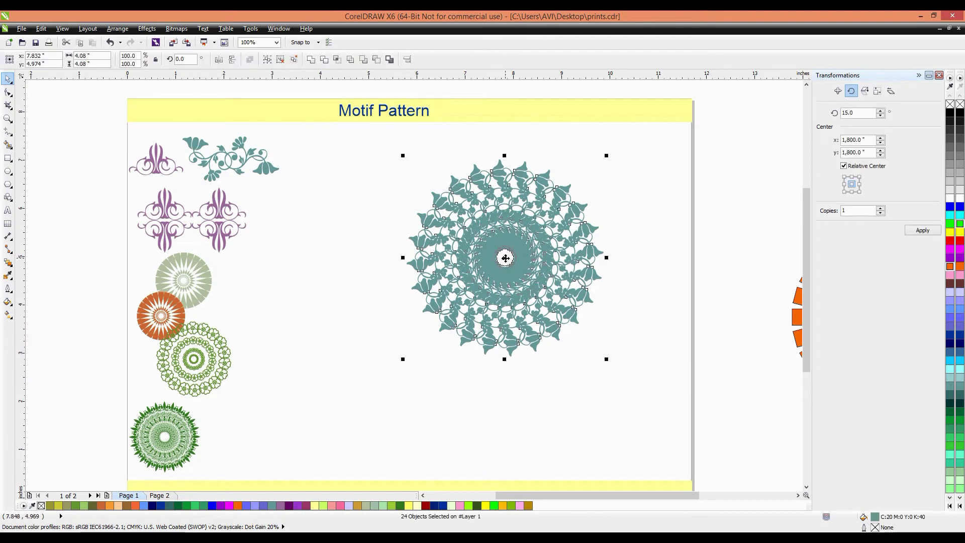
left_click_drag(505, 258, 411, 241)
left_click(410, 241)
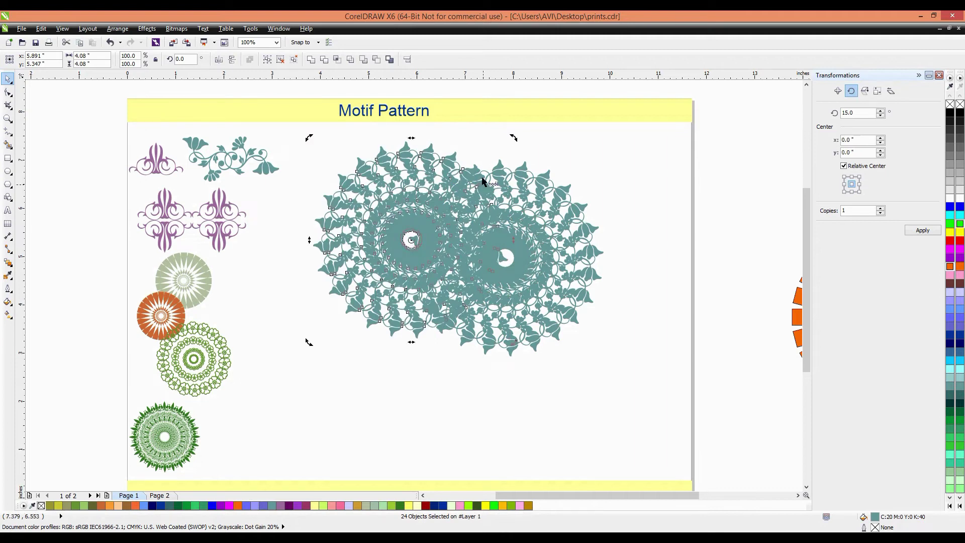
left_click(542, 234)
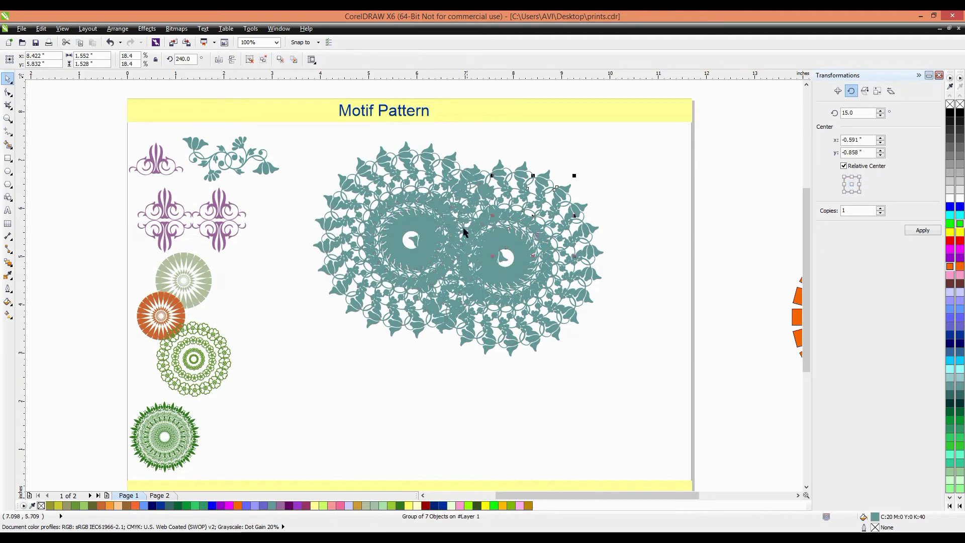
key("ctrl+z")
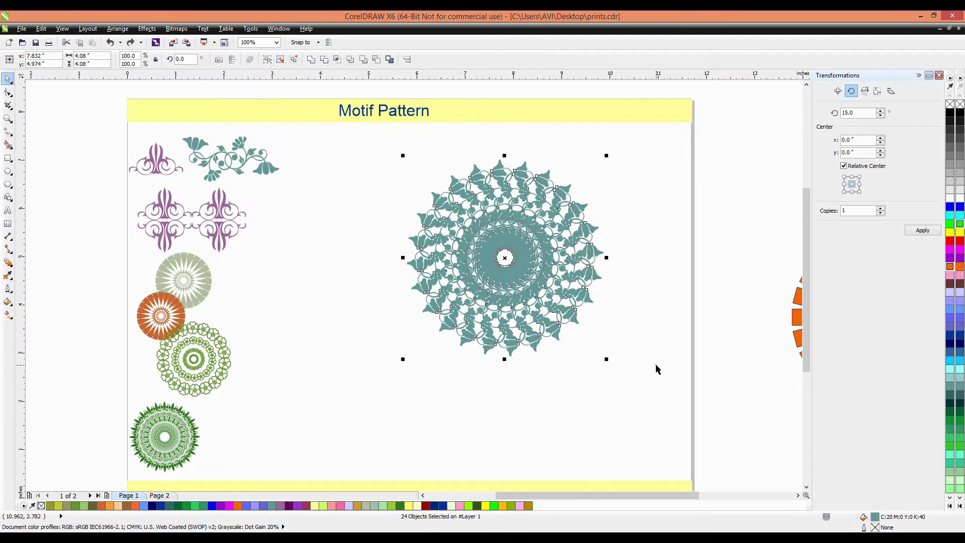
left_click_drag(650, 373, 393, 147)
key("ctrl+g")
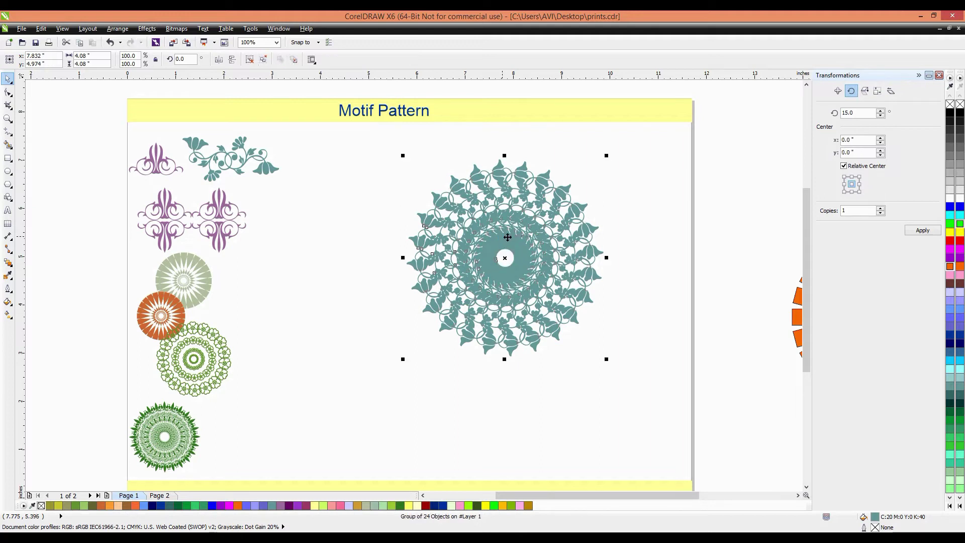
left_click_drag(505, 258, 406, 247)
Step: Drop a rosette copy on the left, fill it light green and shift it down-left
right_click(405, 248)
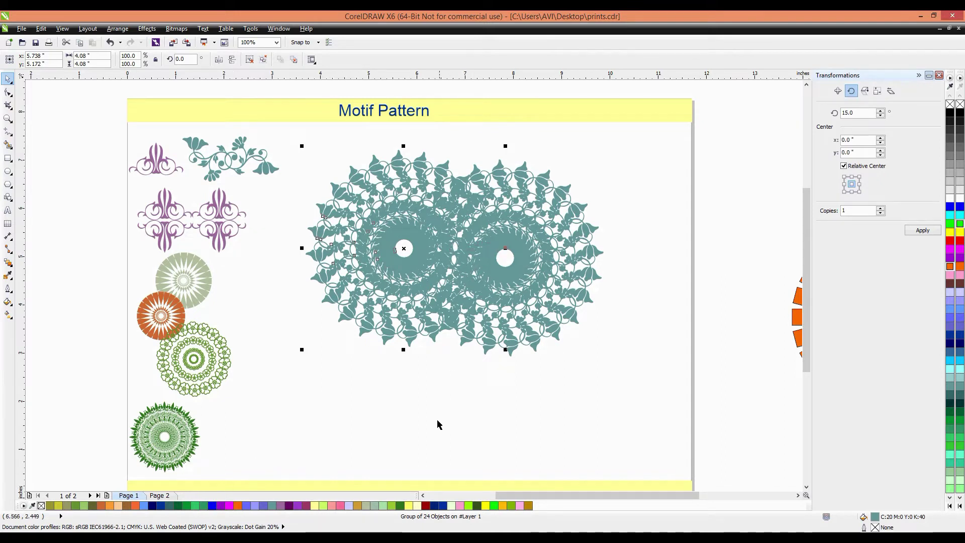
left_click(384, 506)
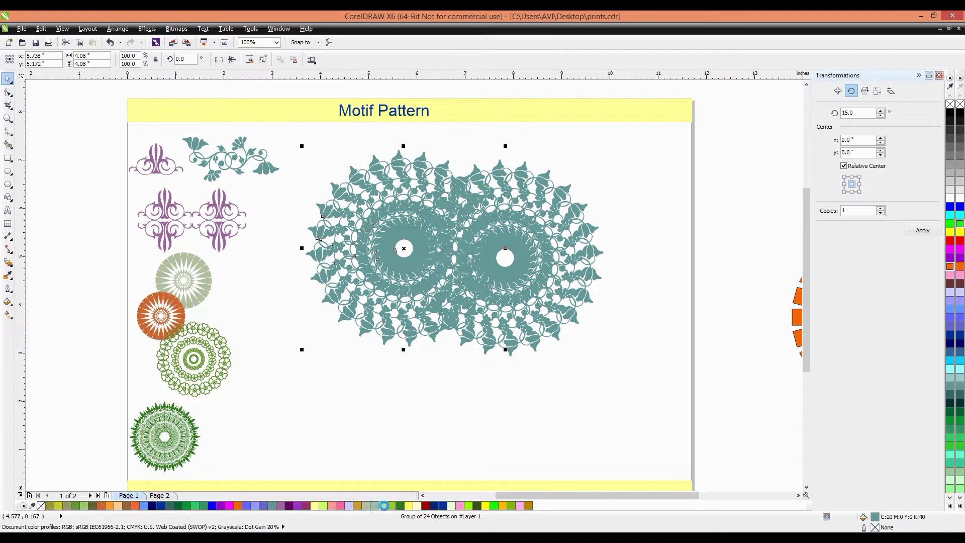
left_click_drag(384, 266, 370, 294)
Step: Place another rosette copy higher up the page and fill it a darker green
left_click(539, 220)
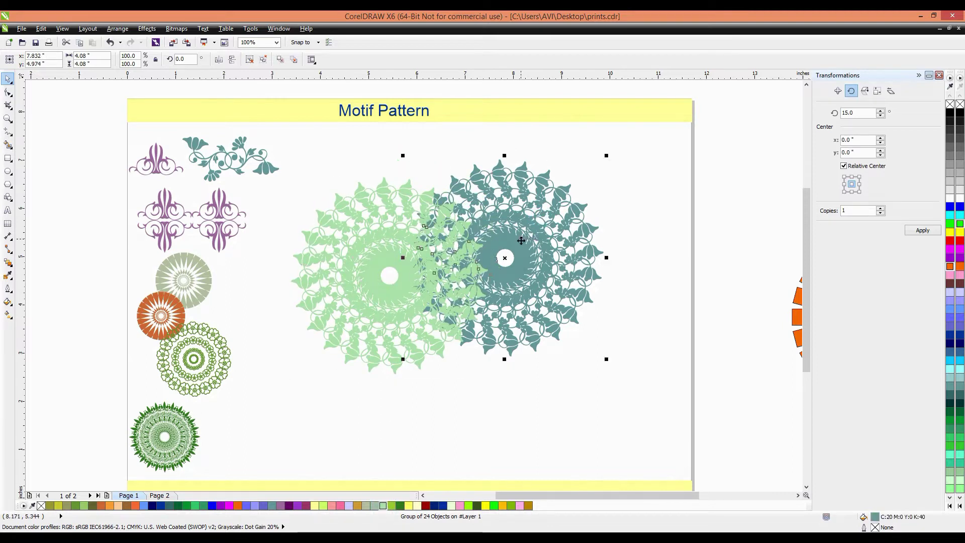
left_click_drag(521, 238, 466, 179)
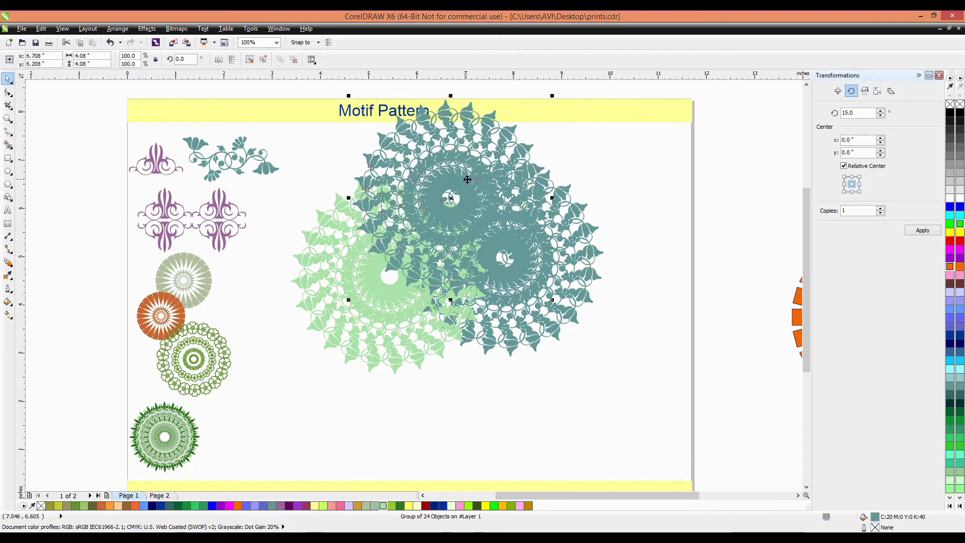
right_click(205, 507)
left_click(204, 506)
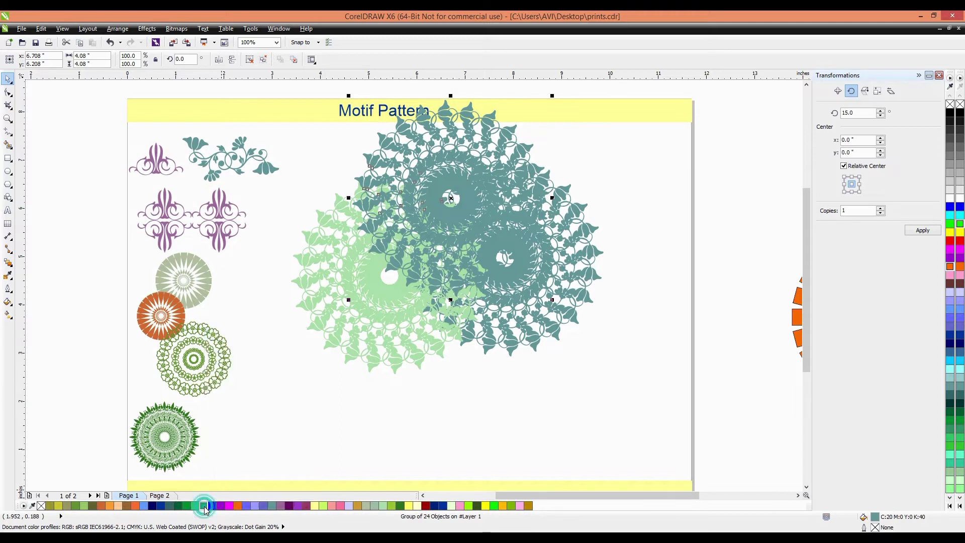
Step: Reposition the light-green and teal rosettes so all three overlap, then select them together
left_click(203, 506)
left_click_drag(403, 324, 393, 336)
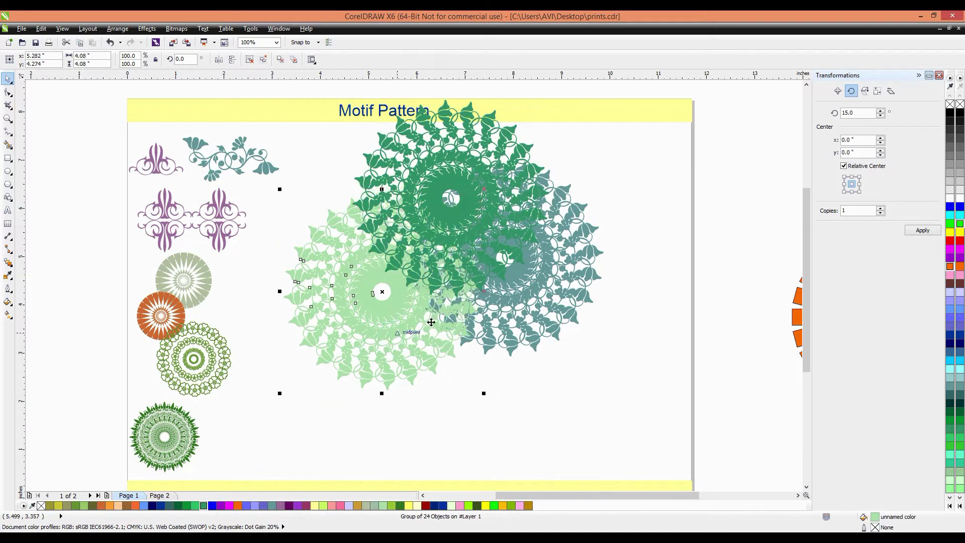
left_click_drag(535, 275, 570, 294)
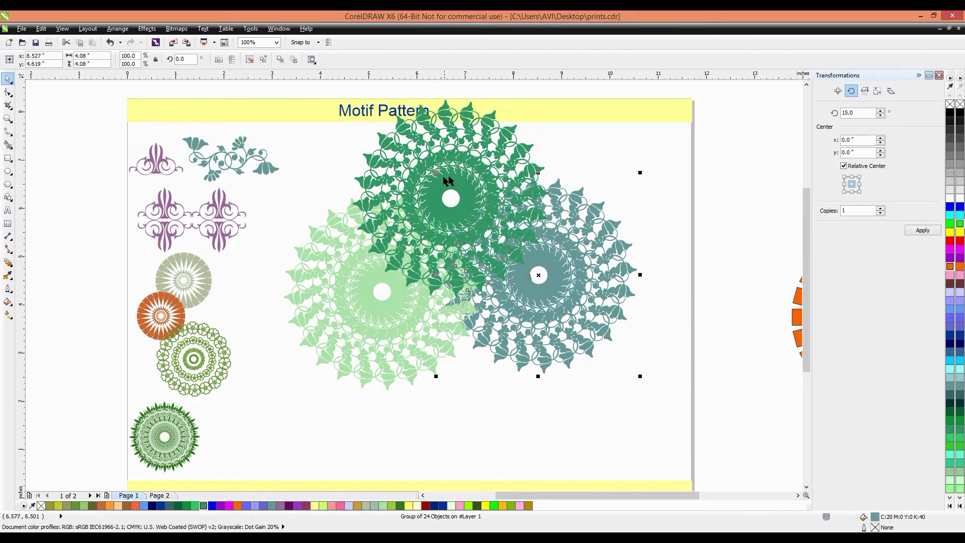
left_click_drag(710, 411, 382, 117)
Step: Drag the dark-green, teal and light-green rosettes off the page to the lower right
left_click(446, 197)
left_click(446, 197)
scroll(316, 209, "down", 1)
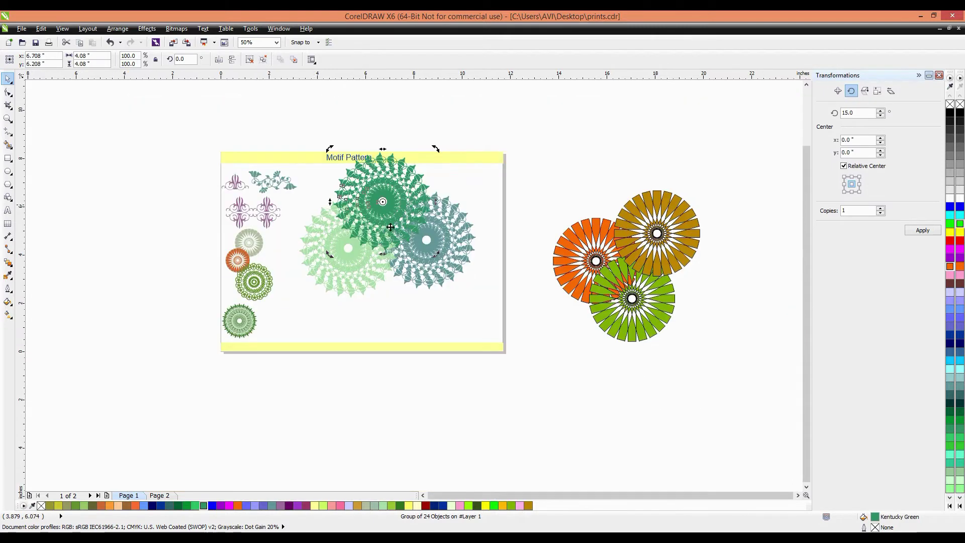
left_click_drag(524, 309, 546, 381)
left_click(368, 196)
left_click_drag(388, 211, 609, 361)
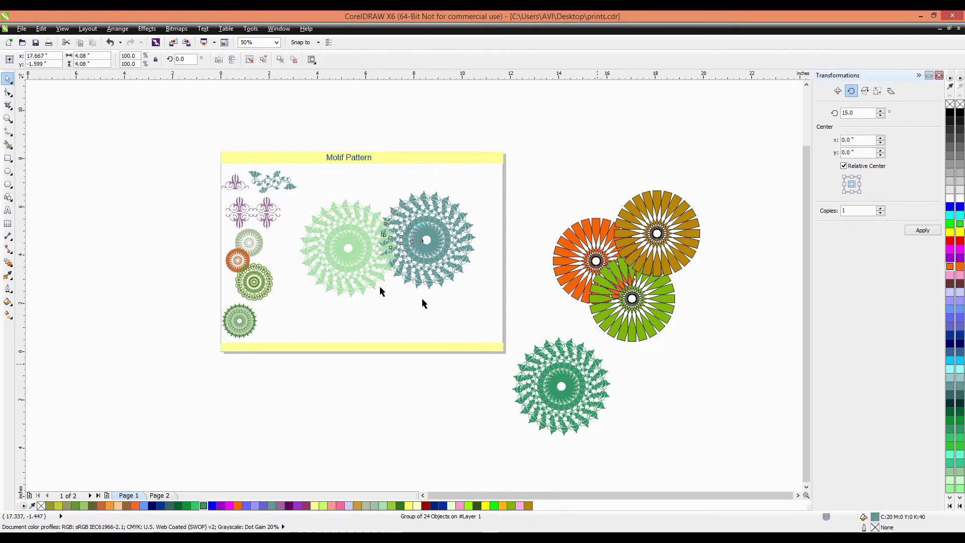
left_click_drag(344, 248, 574, 342)
scroll(284, 259, "up", 1)
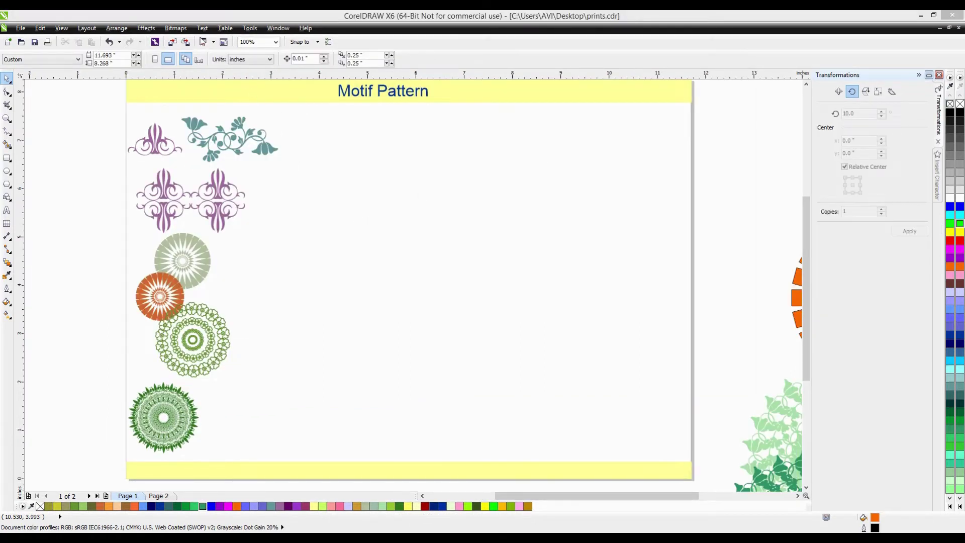
Step: Pick the Wingdings flower glyph (code 0123) in the Insert Character panel
left_click(202, 28)
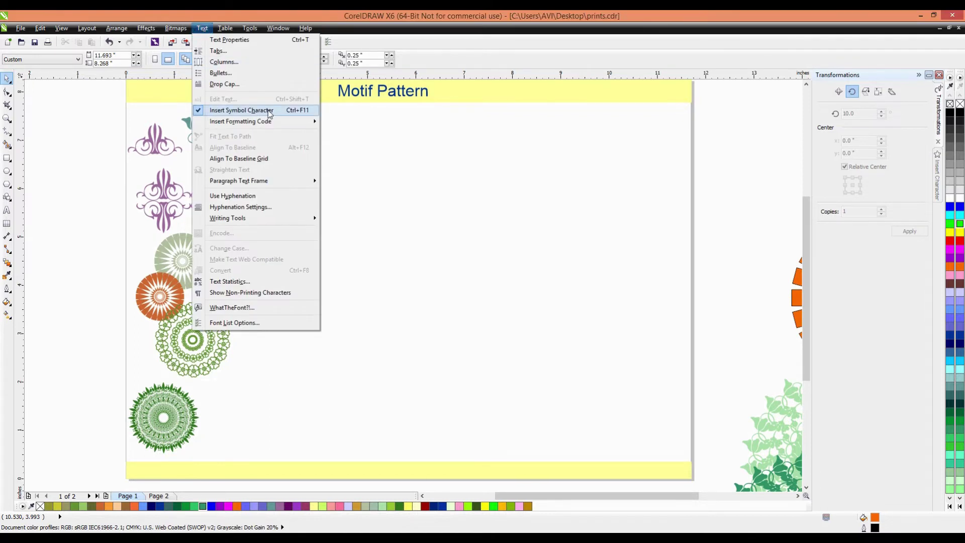
left_click(285, 112)
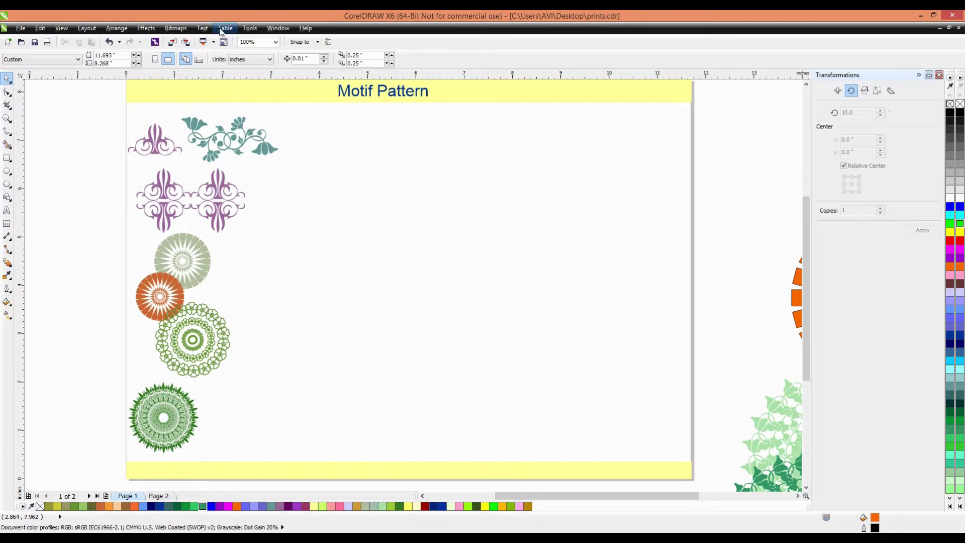
left_click(203, 29)
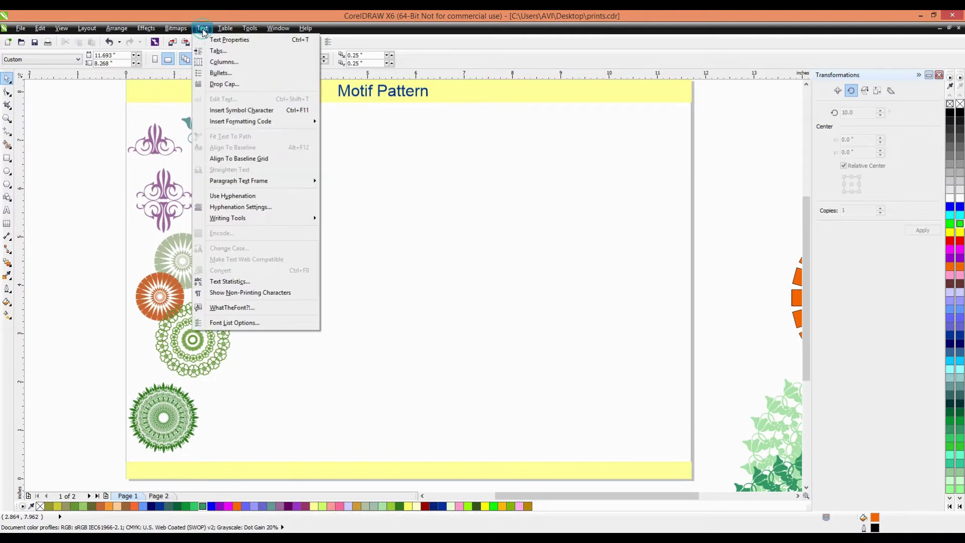
left_click(227, 111)
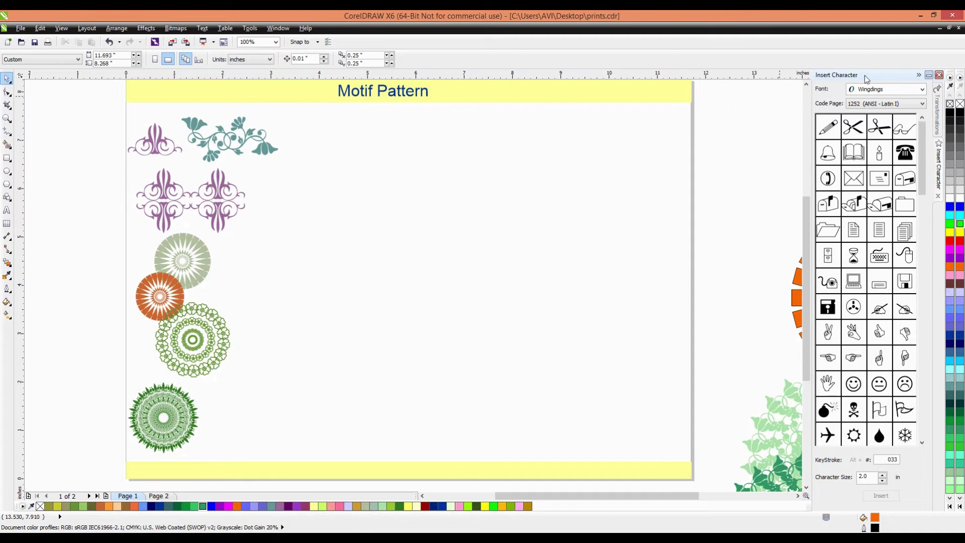
left_click(894, 90)
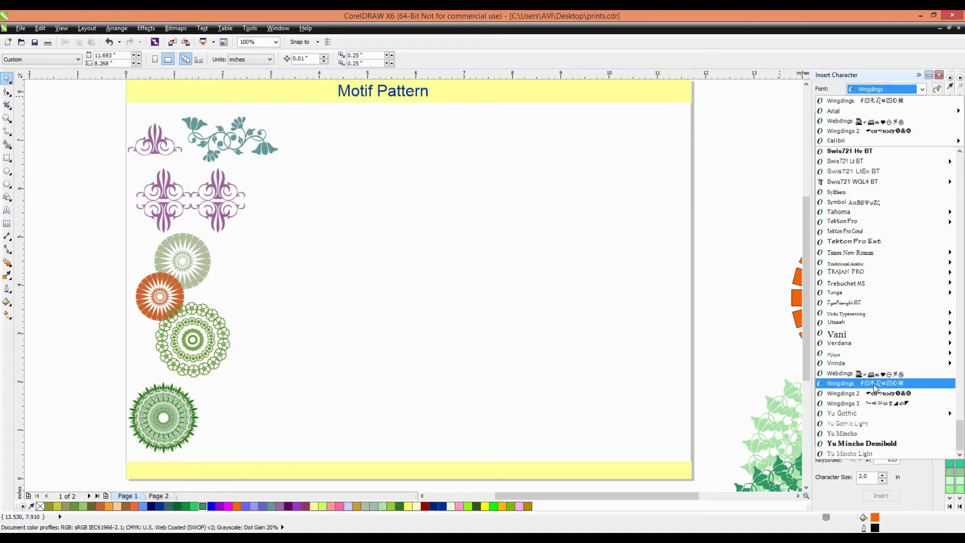
left_click(883, 385)
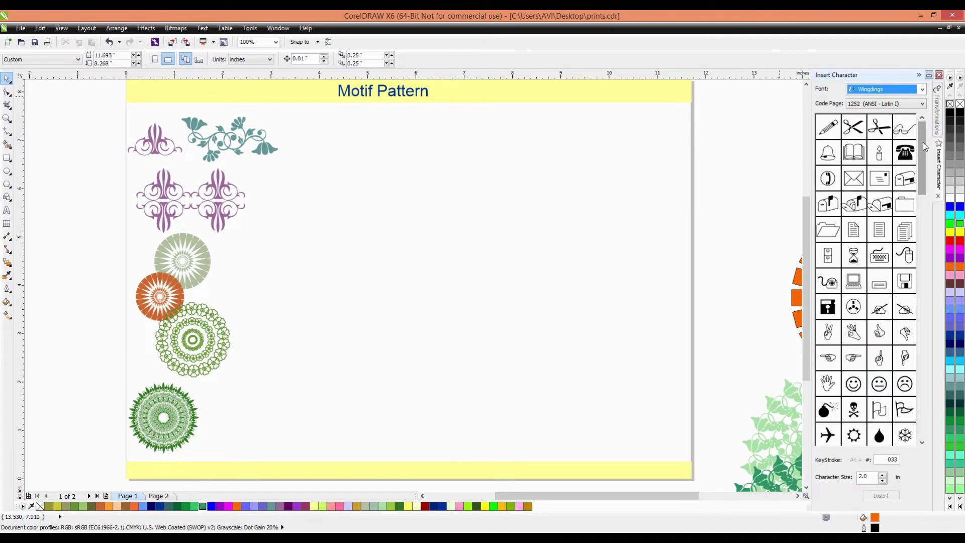
left_click_drag(925, 147, 925, 233)
left_click(880, 282)
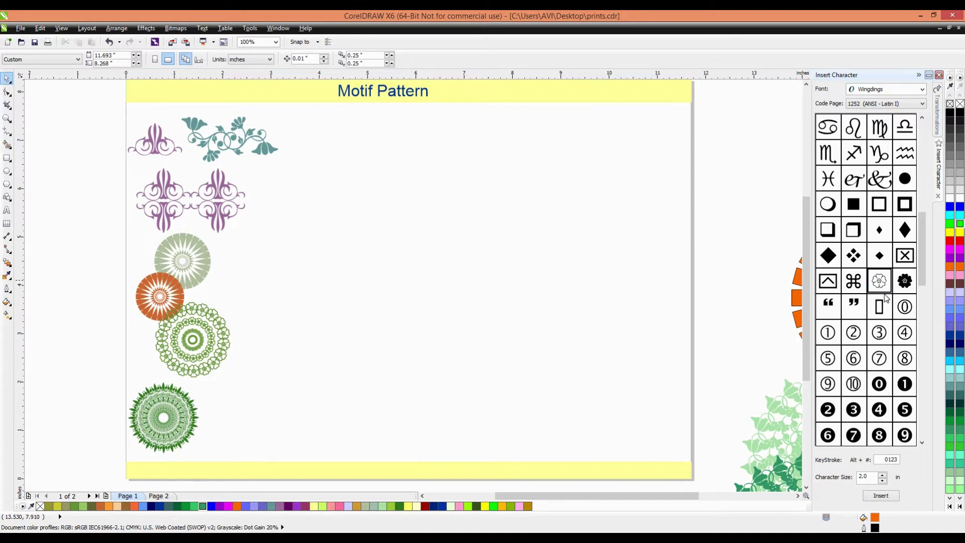
Step: Place the Wingdings flower near the top of the page and scale it to 85%
left_click_drag(880, 285, 431, 186)
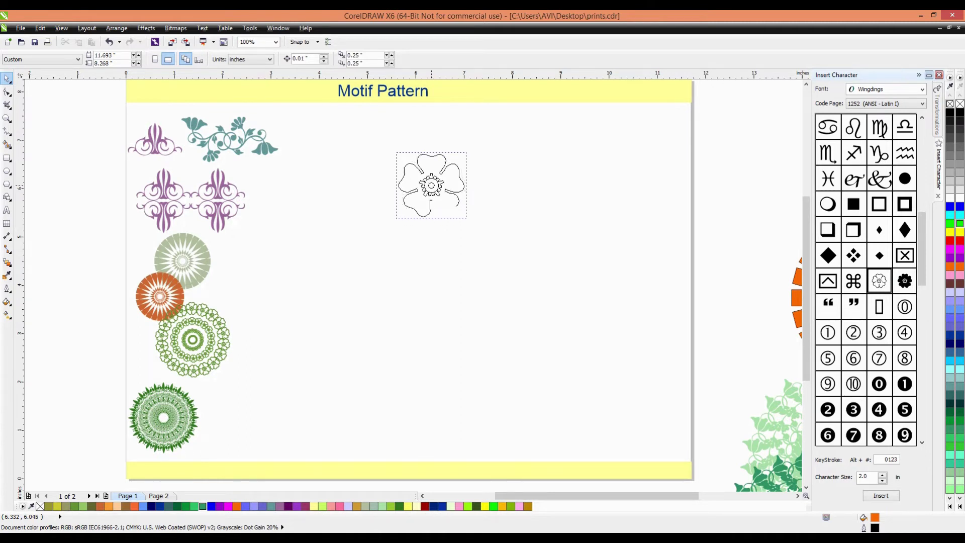
left_click(937, 112)
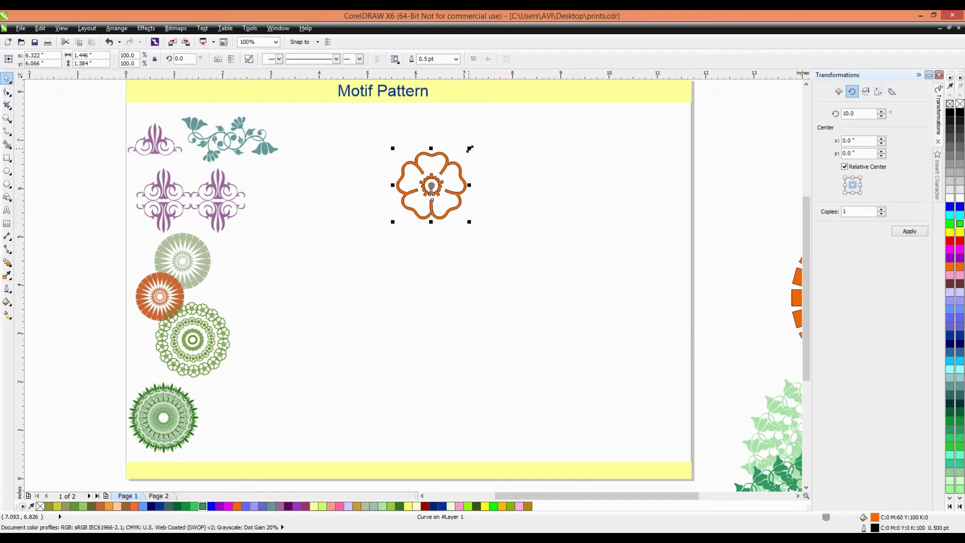
left_click_drag(471, 148, 467, 150)
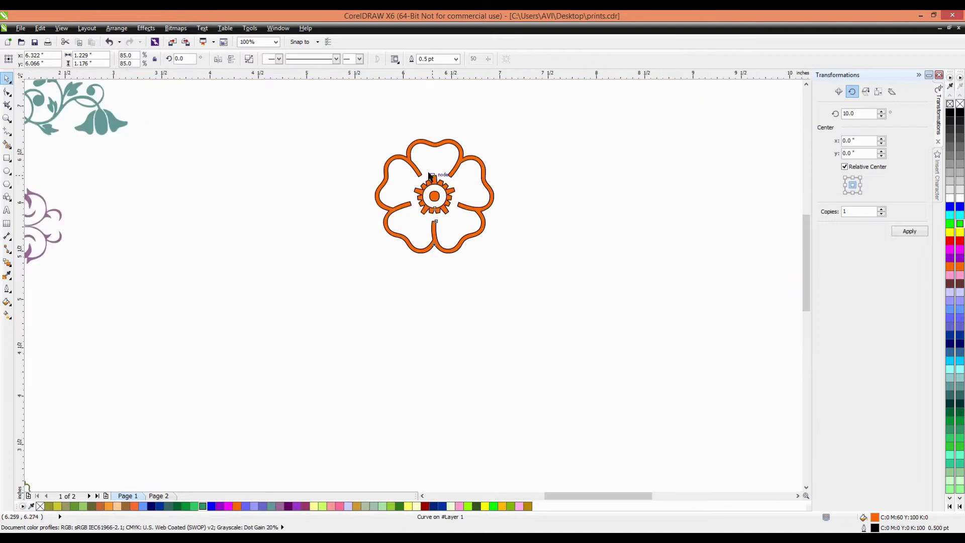
Step: Remove the flower's black outline, keeping its orange fill
scroll(429, 181, "up", 2)
left_click(951, 104)
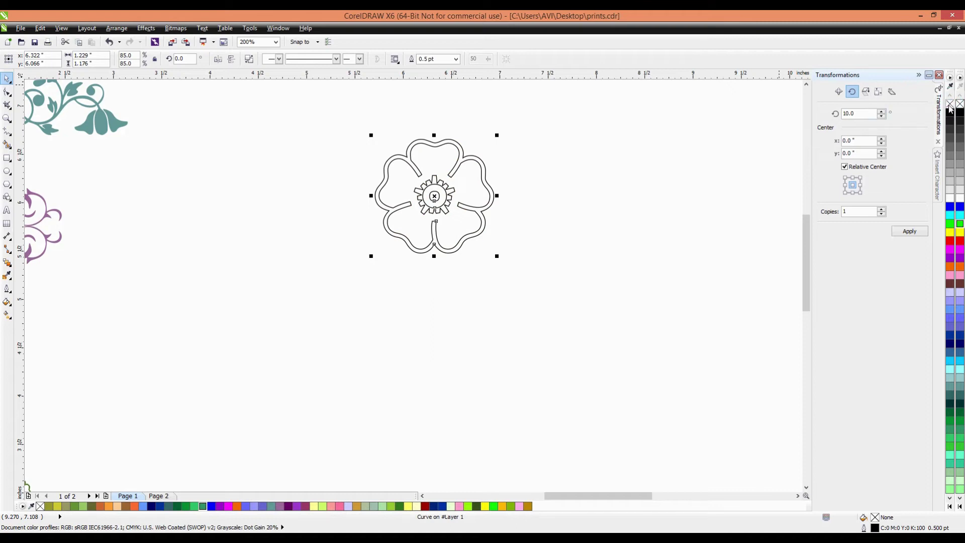
key("ctrl+z")
right_click(950, 104)
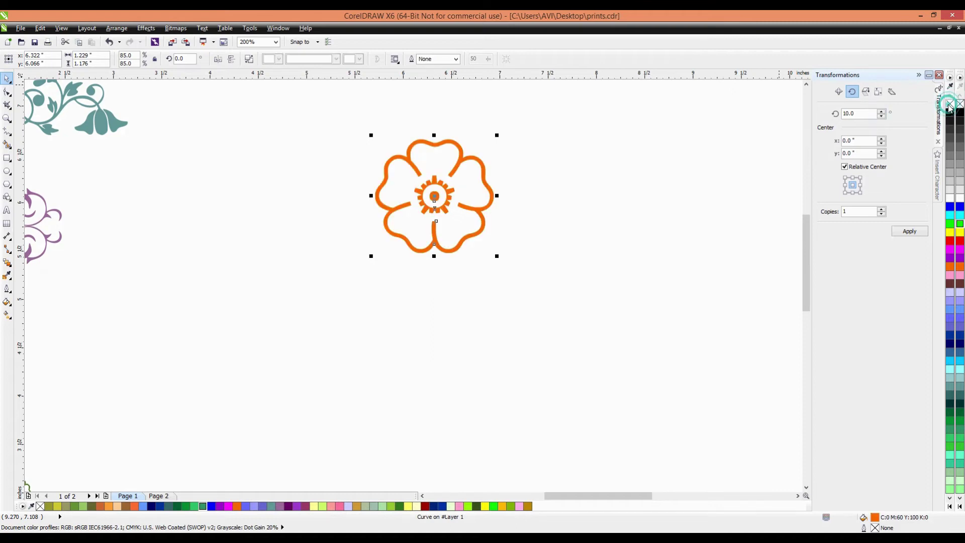
Step: Shrink the orange flower to about 67% of its size
left_click(553, 188)
scroll(419, 177, "down", 1)
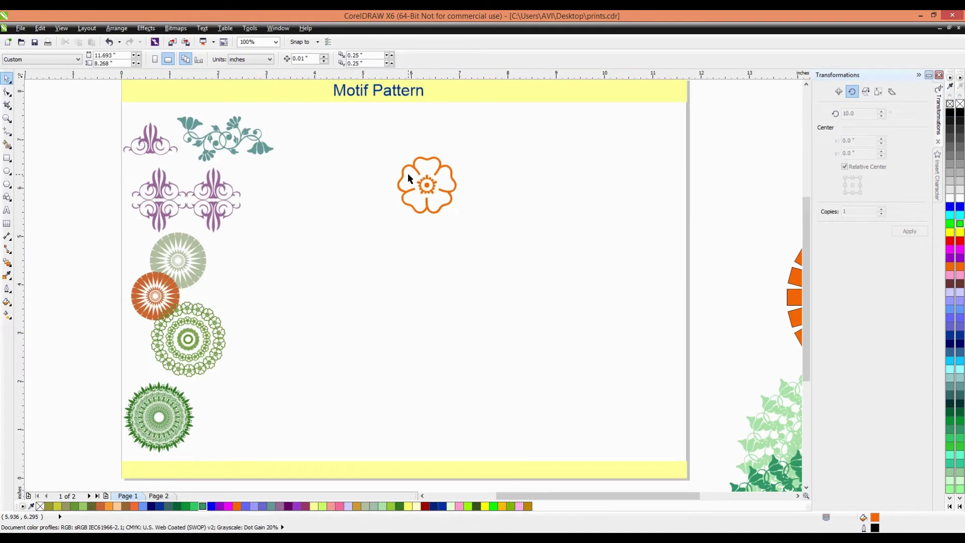
left_click(426, 186)
left_click_drag(459, 152, 487, 175)
Step: Shrink the orange flower slightly further, to 64.3%
left_click_drag(459, 146, 462, 146)
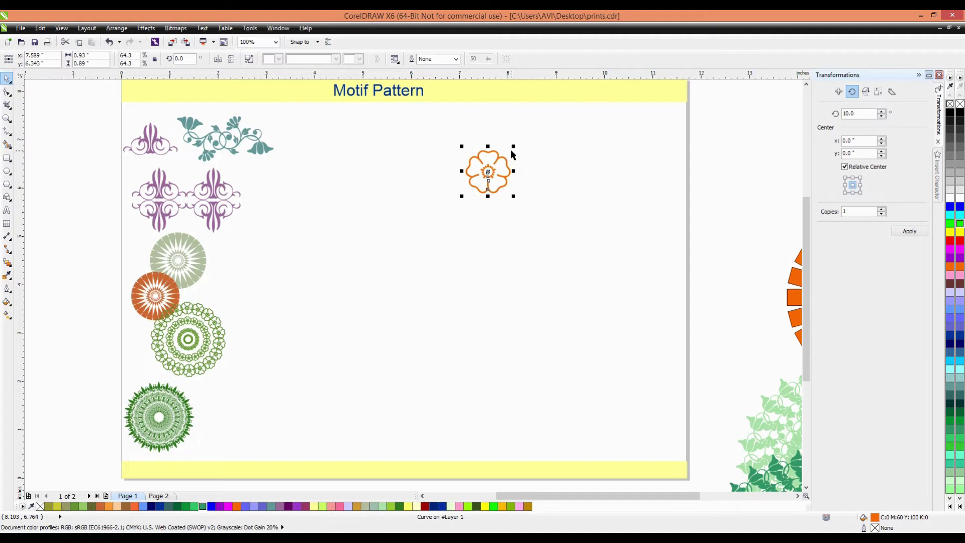
scroll(511, 149, "up", 2)
scroll(507, 149, "down", 2)
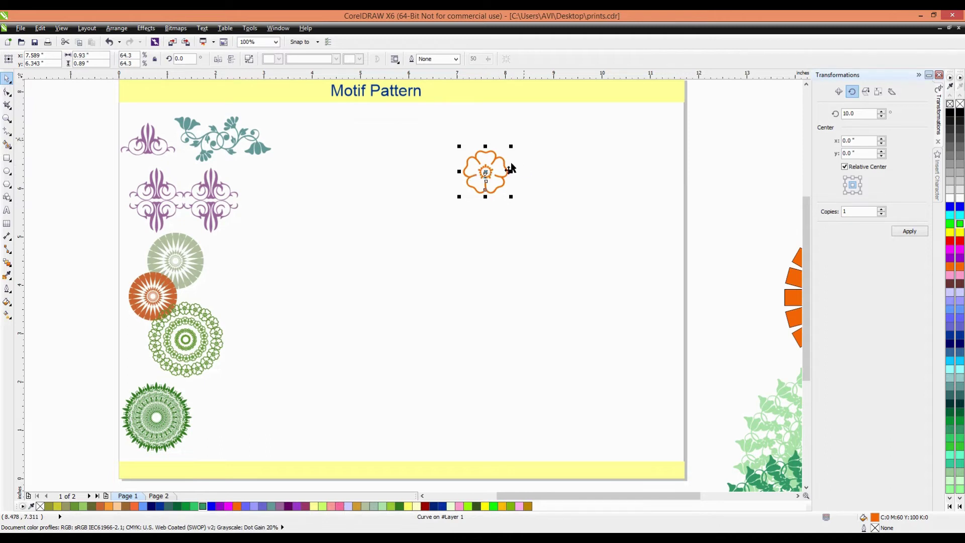
Step: Move the flower's rotation centre about 1.969 inches below it
left_click(486, 172)
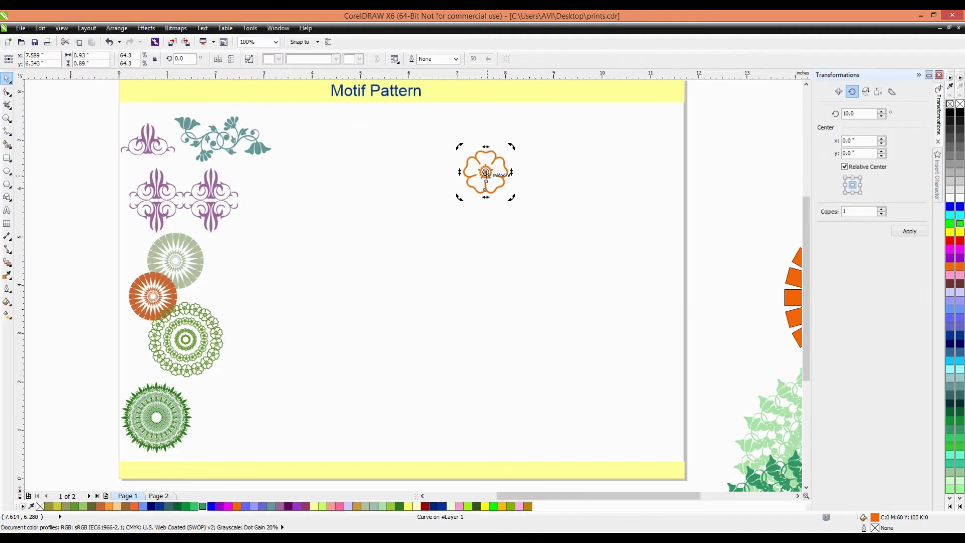
left_click_drag(485, 172, 489, 201)
left_click_drag(486, 259, 488, 266)
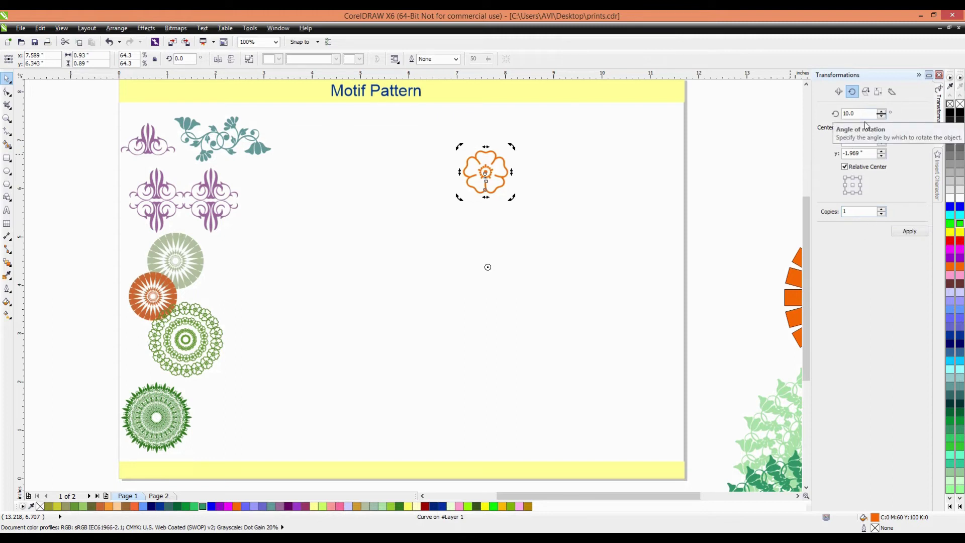
Step: Raise the Rotate angle from 10° to 20°, discarding a trial 10° copy
left_click(910, 232)
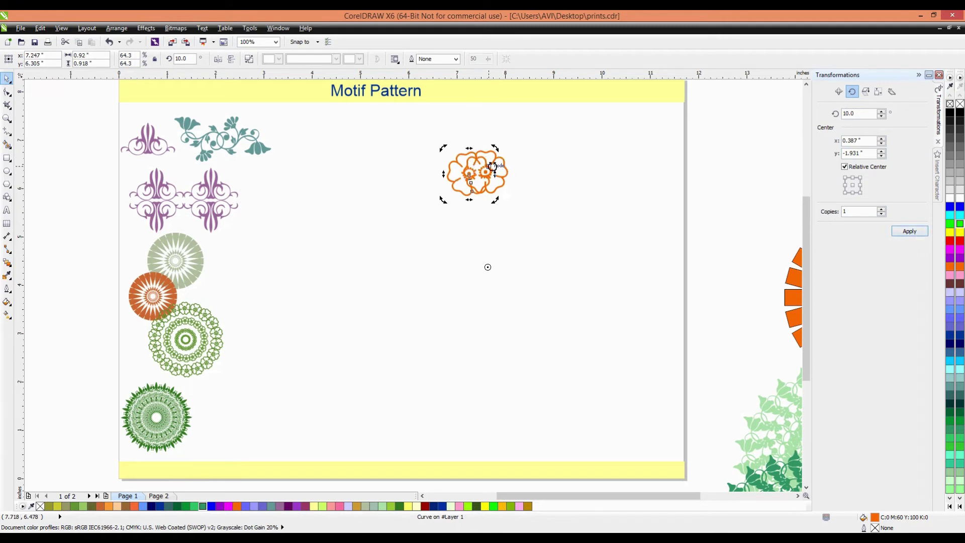
key("ctrl+z")
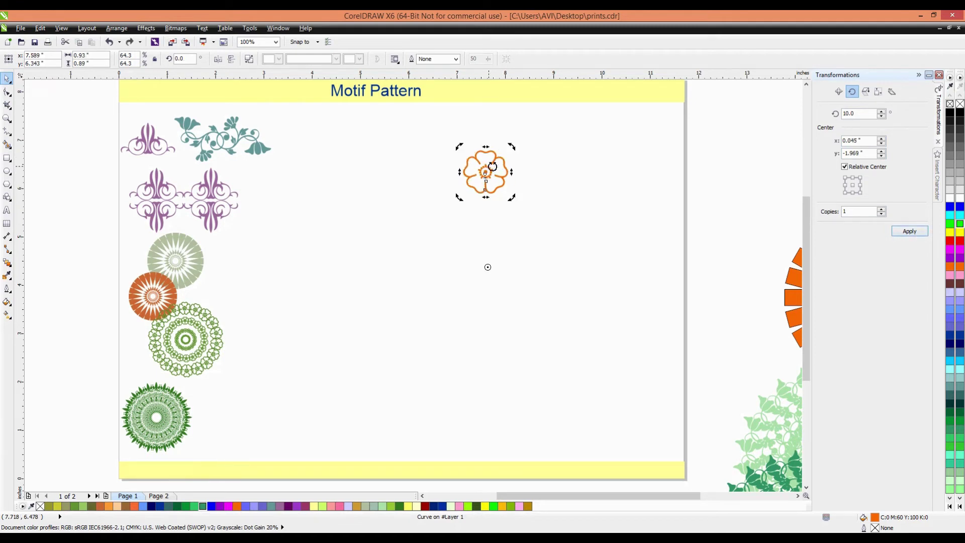
left_click(882, 111)
left_click(881, 111)
Step: Apply 20° rotated copies repeatedly until 18 orange flowers close into a ring
left_click(916, 233)
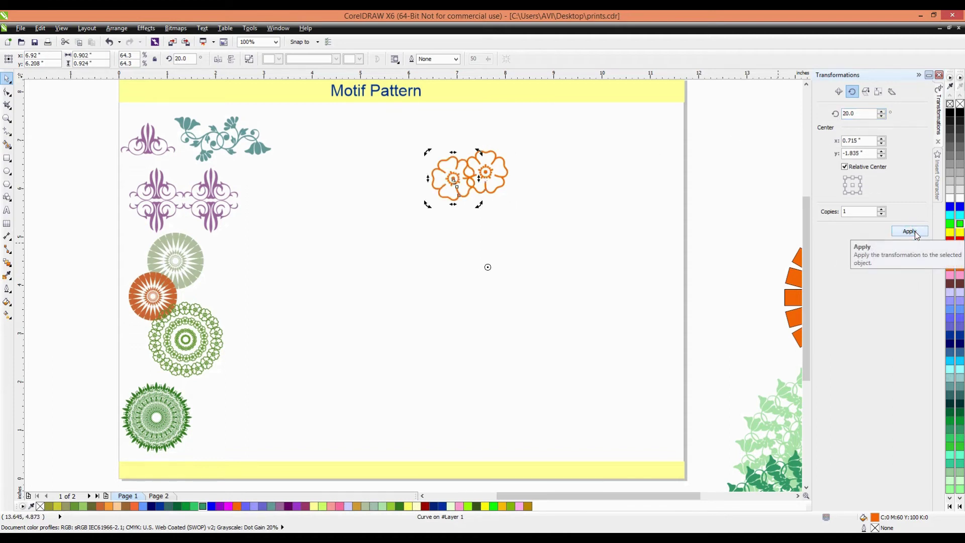
left_click(916, 234)
left_click(909, 231)
left_click(910, 231)
left_click(910, 232)
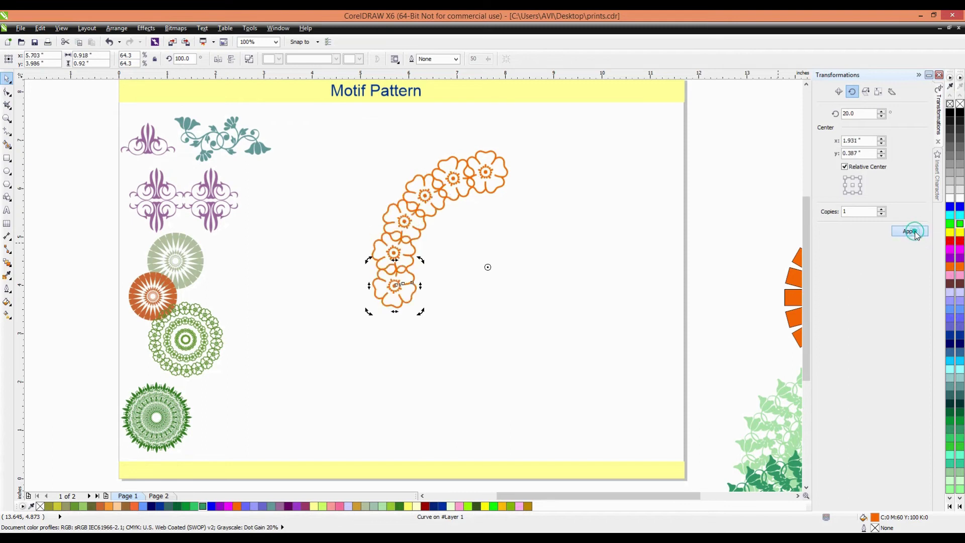
left_click(910, 231)
left_click(910, 231)
left_click(909, 232)
left_click(909, 231)
left_click(909, 231)
left_click(910, 231)
left_click(910, 231)
left_click(910, 232)
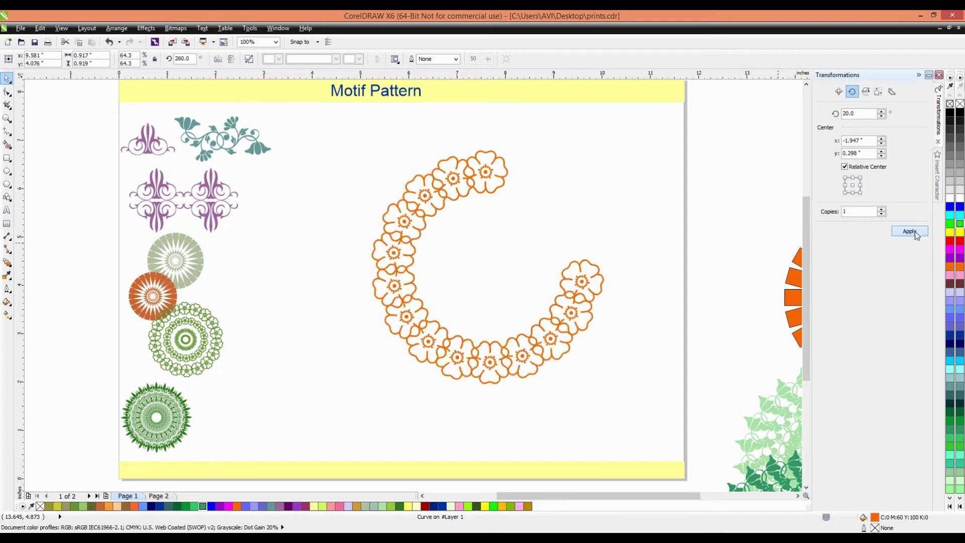
left_click(910, 231)
double_click(909, 231)
left_click(910, 231)
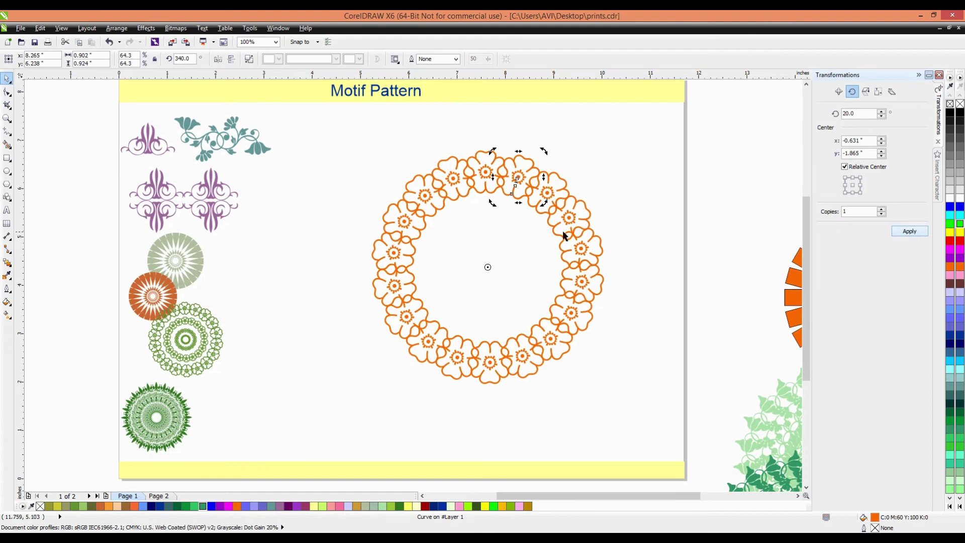
left_click(295, 136)
Step: Nest four progressively smaller copies of the orange flower ring inside it, down to the centre
left_click_drag(328, 131, 629, 407)
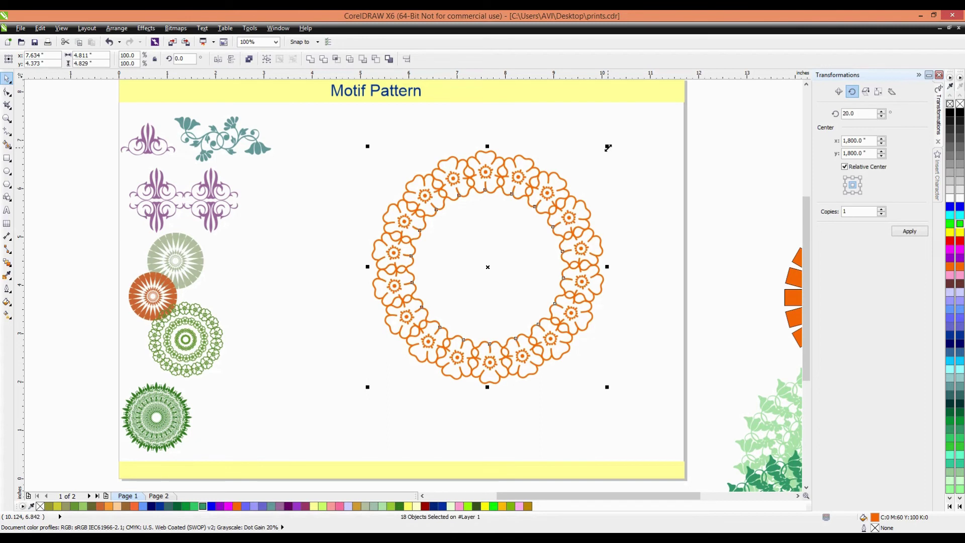
left_click_drag(607, 147, 565, 186)
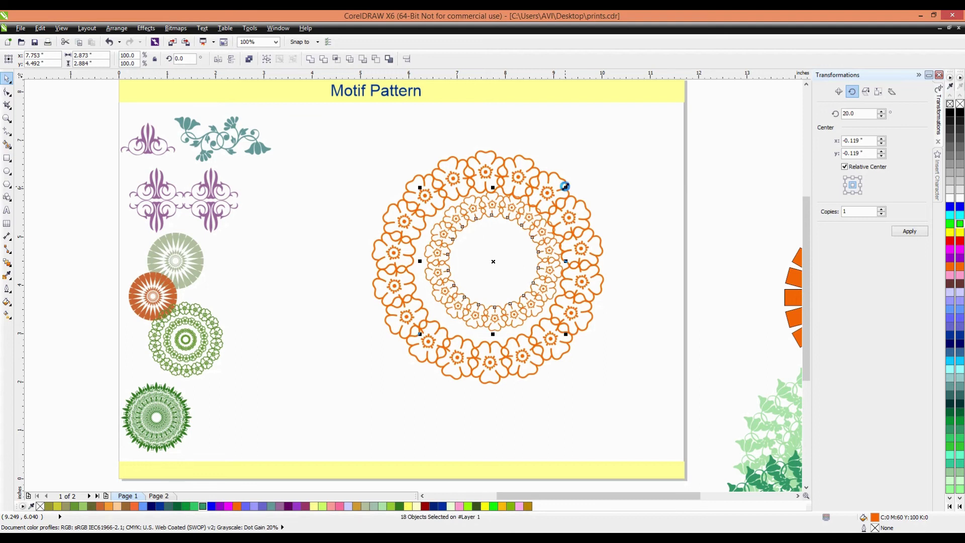
key("ctrl+z")
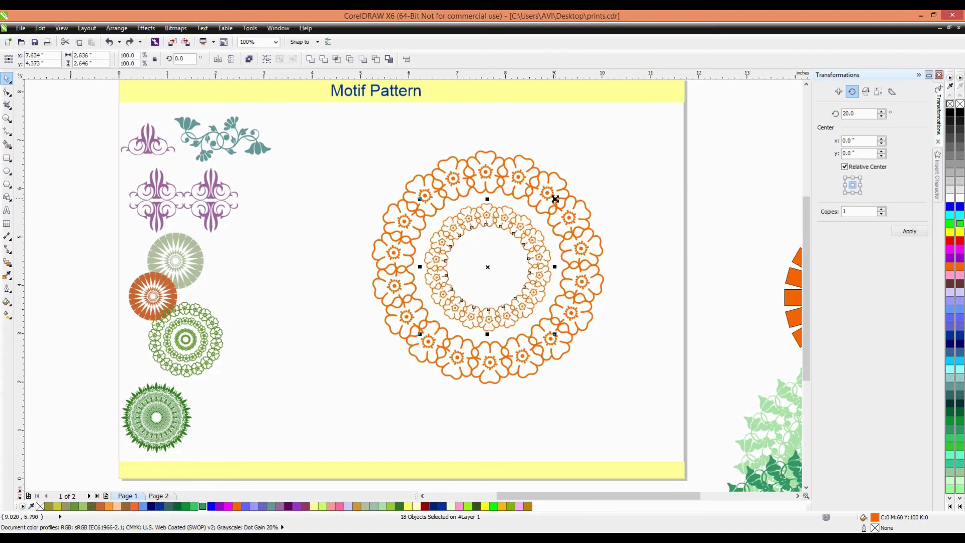
left_click_drag(555, 199, 547, 217)
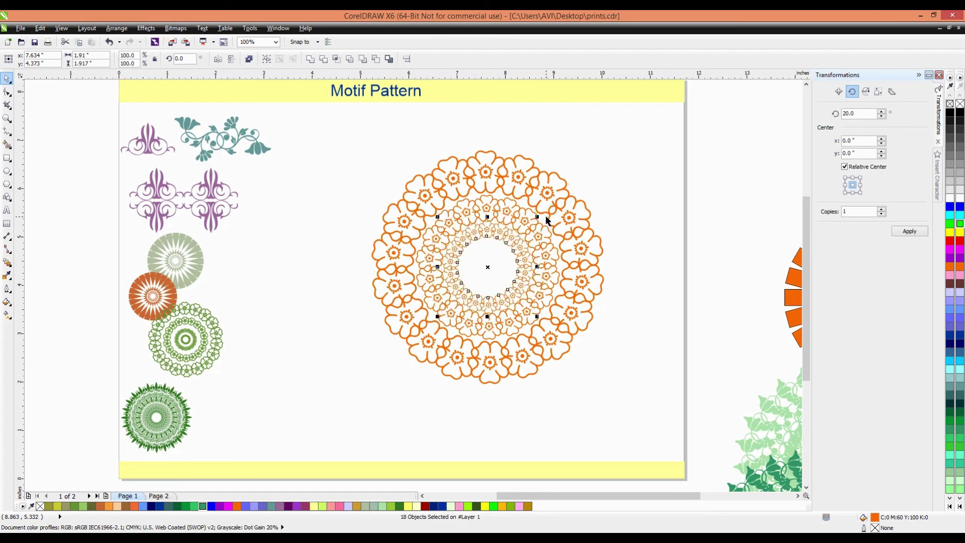
left_click_drag(538, 217, 527, 234)
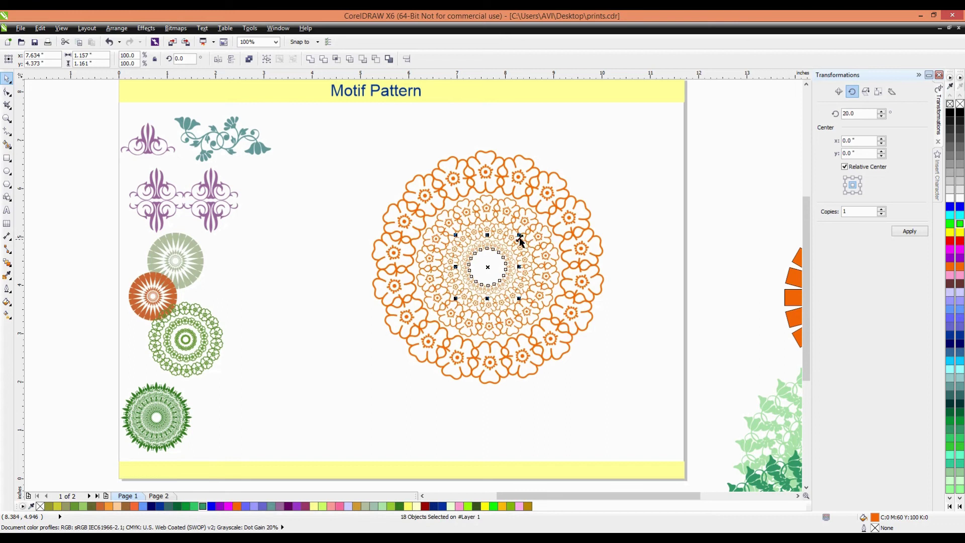
left_click_drag(518, 234, 515, 249)
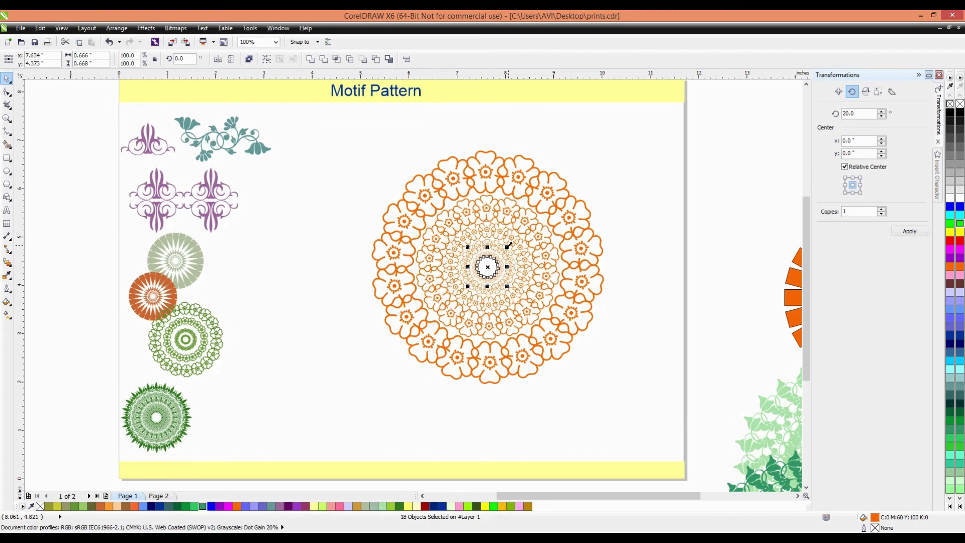
left_click_drag(508, 246, 505, 251)
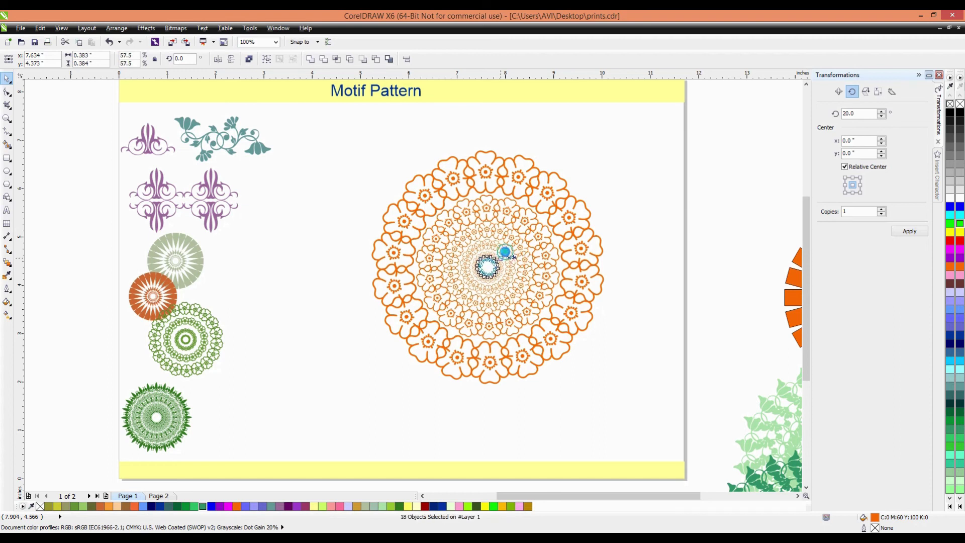
left_click(545, 159)
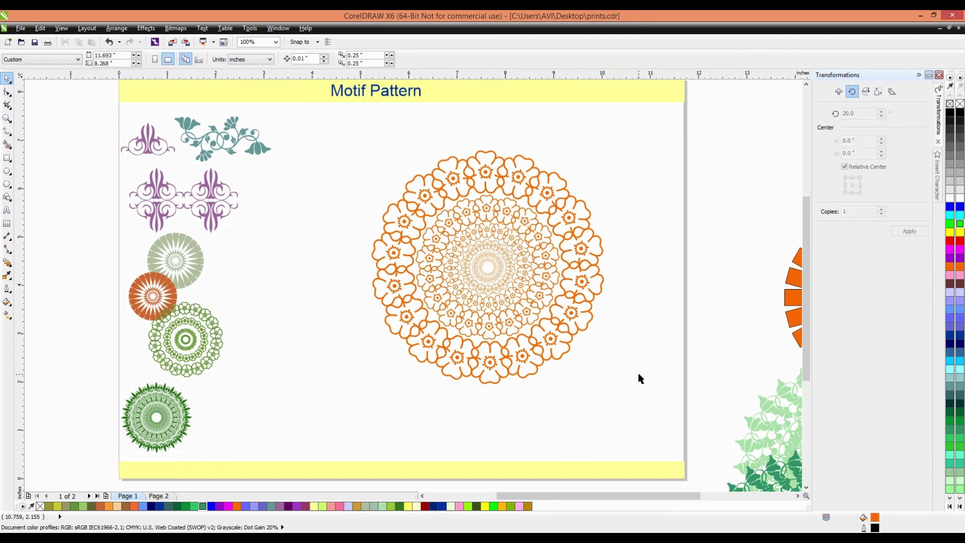
Step: Select the whole orange mandala, shrink it and drop a copy to its right
left_click_drag(640, 375, 355, 149)
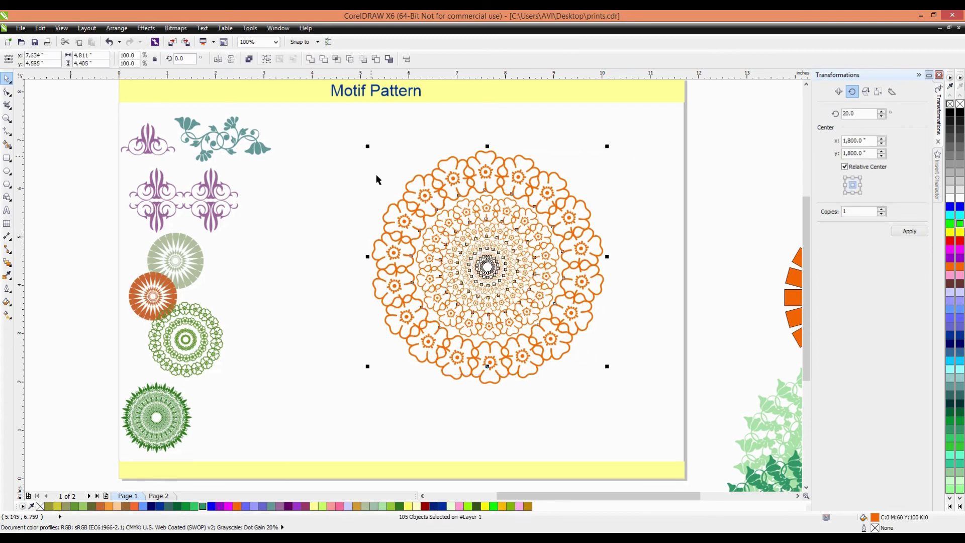
left_click(640, 397)
left_click_drag(634, 387, 358, 142)
scroll(389, 140, "down", 1)
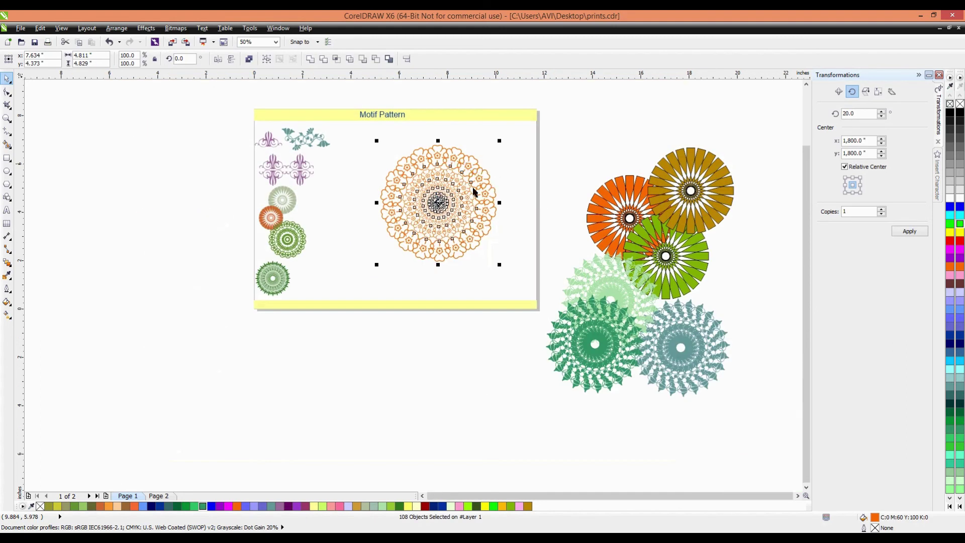
scroll(408, 141, "down", 1)
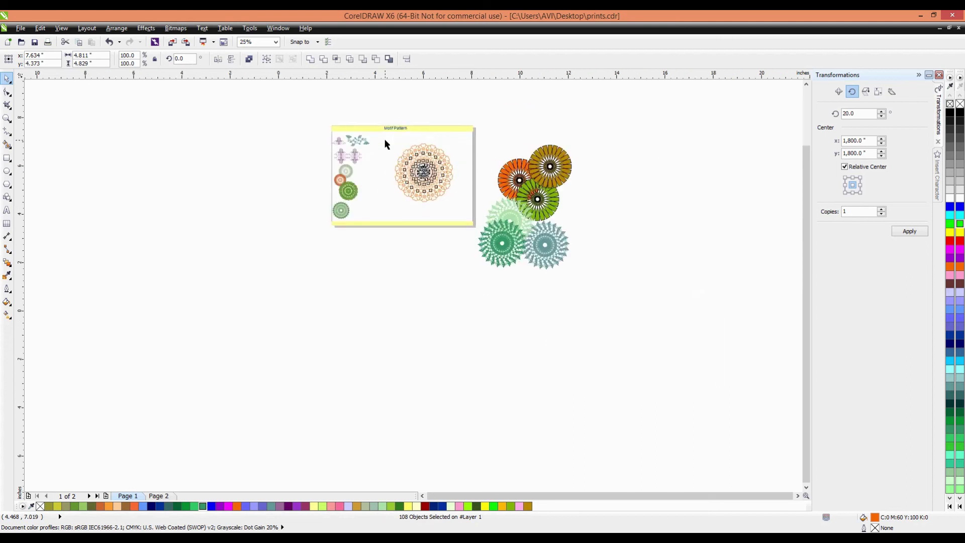
scroll(385, 140, "up", 1)
left_click_drag(392, 133, 494, 217)
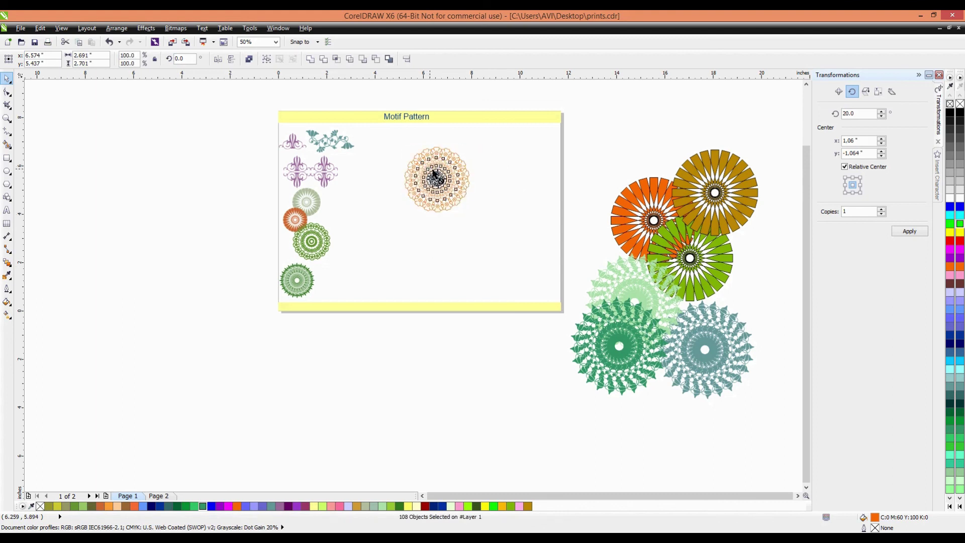
left_click_drag(433, 176, 480, 196)
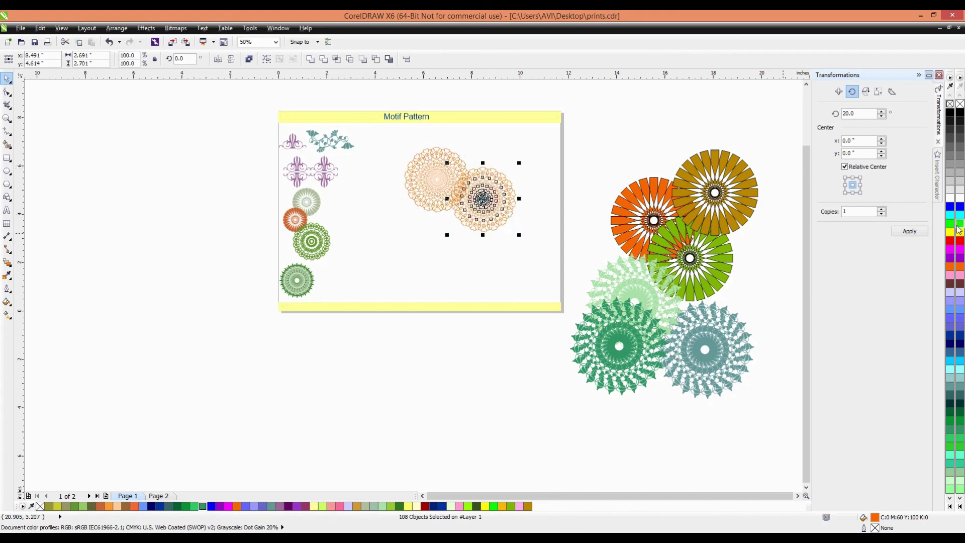
Step: Colour that copy lavender and add a darker lavender copy above it
left_click(950, 302)
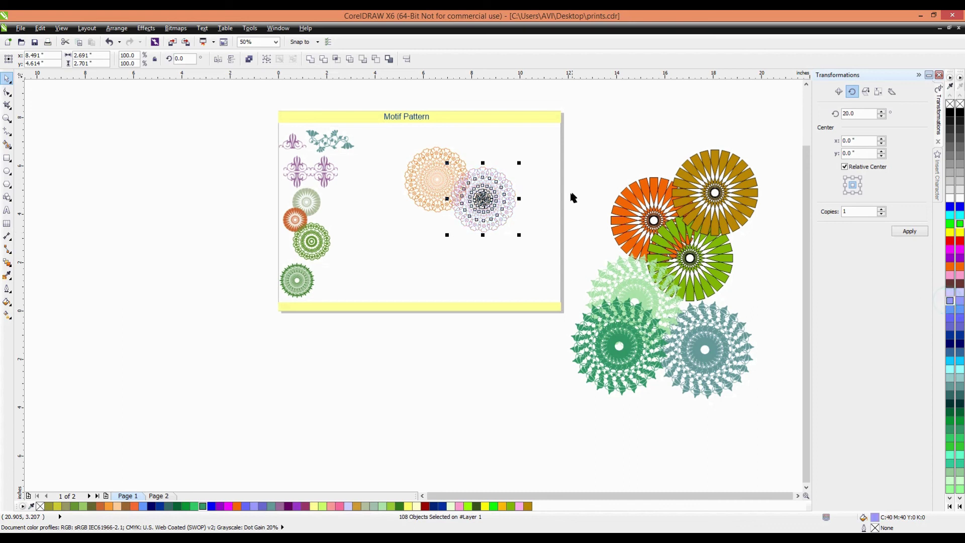
left_click_drag(482, 182, 482, 151)
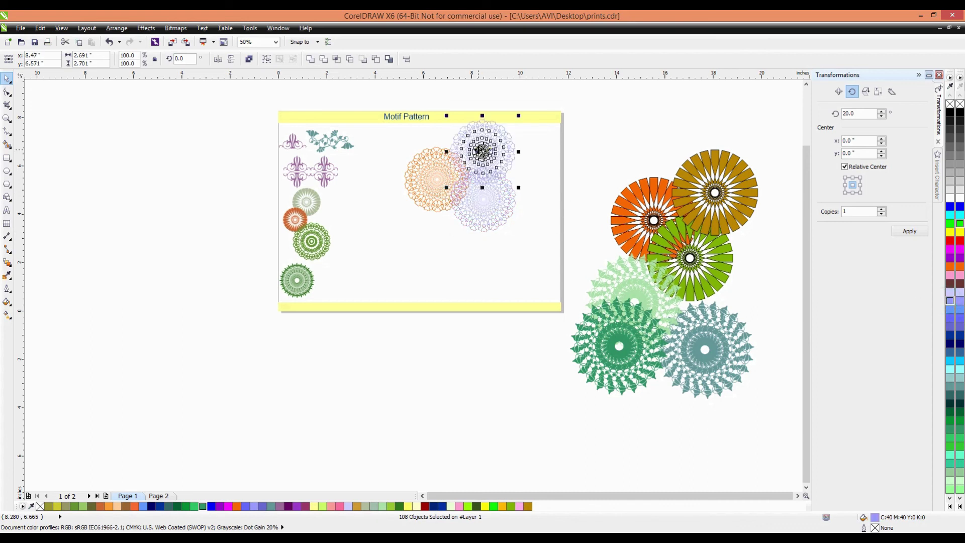
left_click(950, 318)
Step: Add a lighter-lavender copy overlapping the orange mandala and shift it up-left
left_click_drag(470, 151, 423, 202)
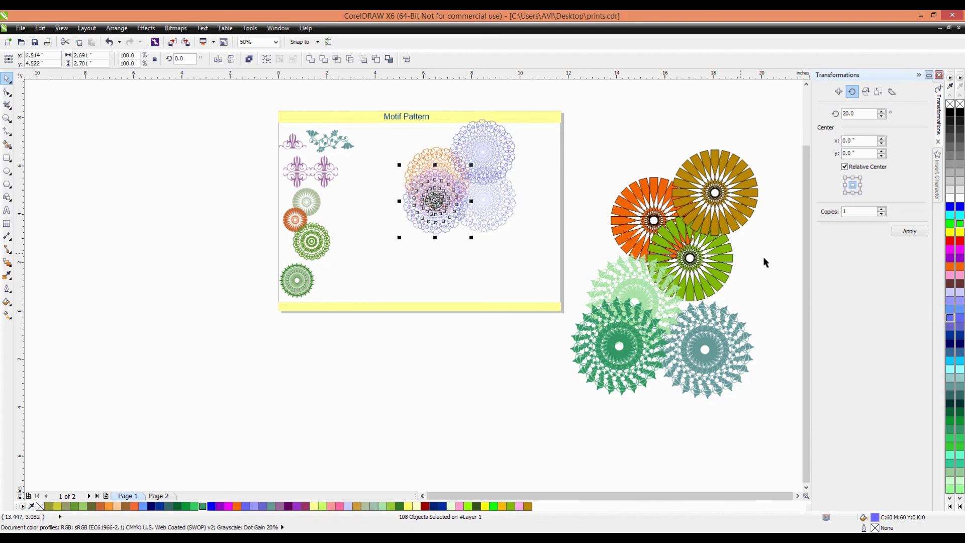
left_click(951, 303)
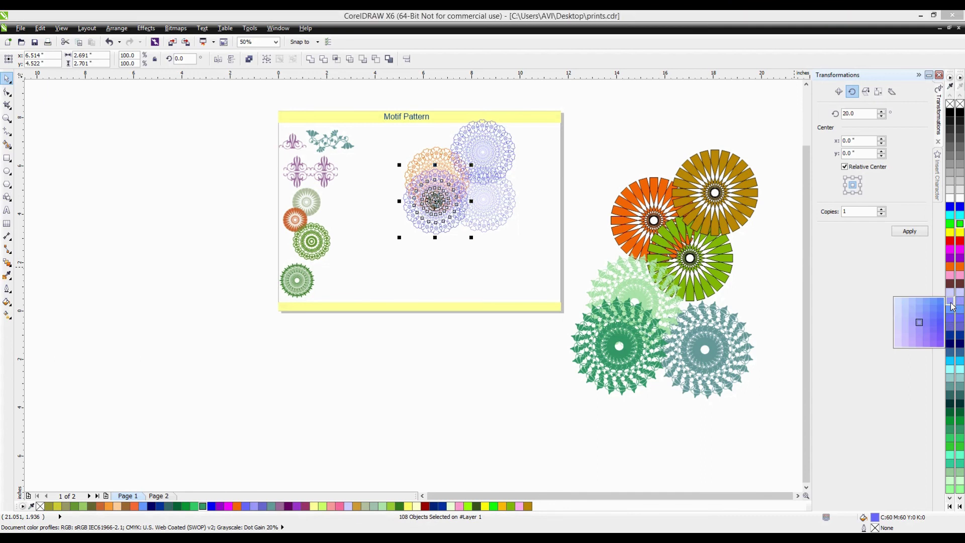
left_click(920, 312)
left_click_drag(435, 200, 437, 149)
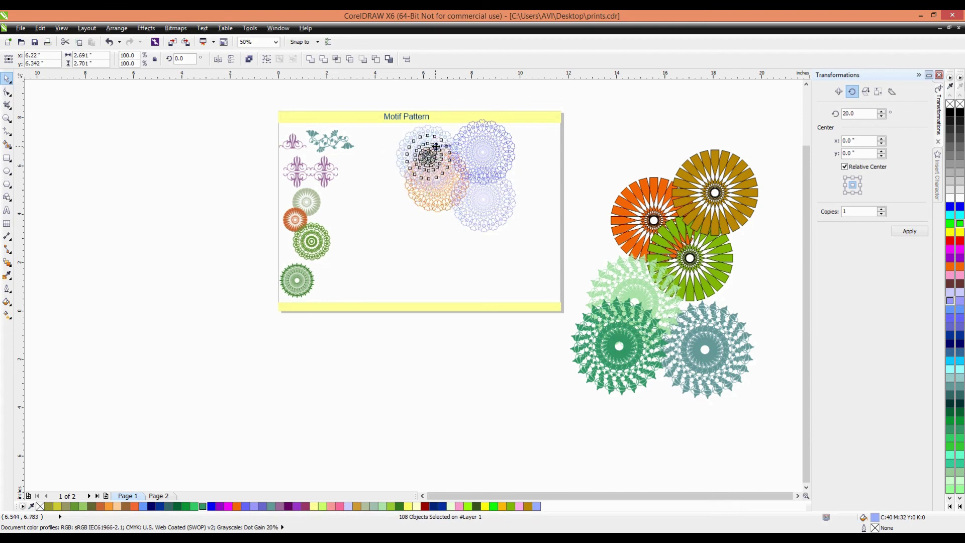
left_click(449, 202)
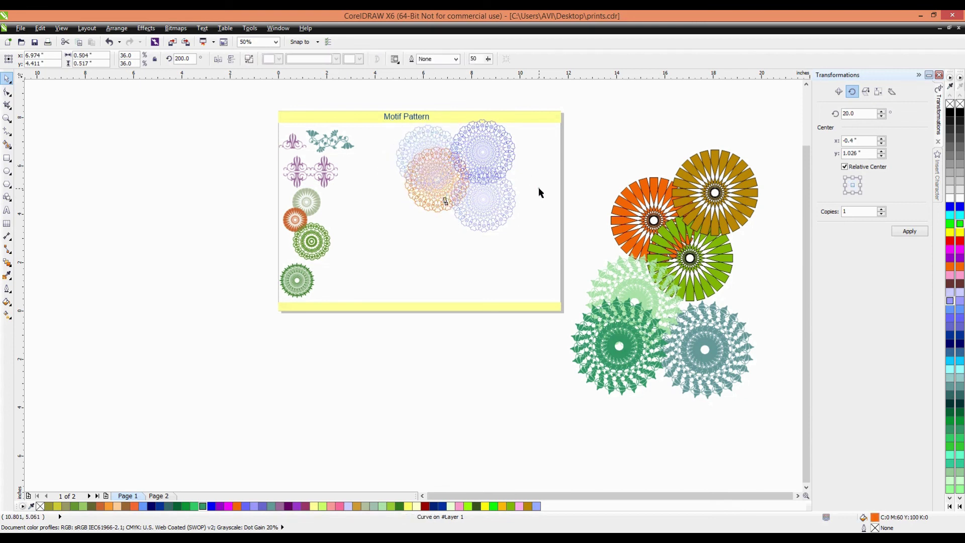
left_click_drag(559, 209, 446, 112)
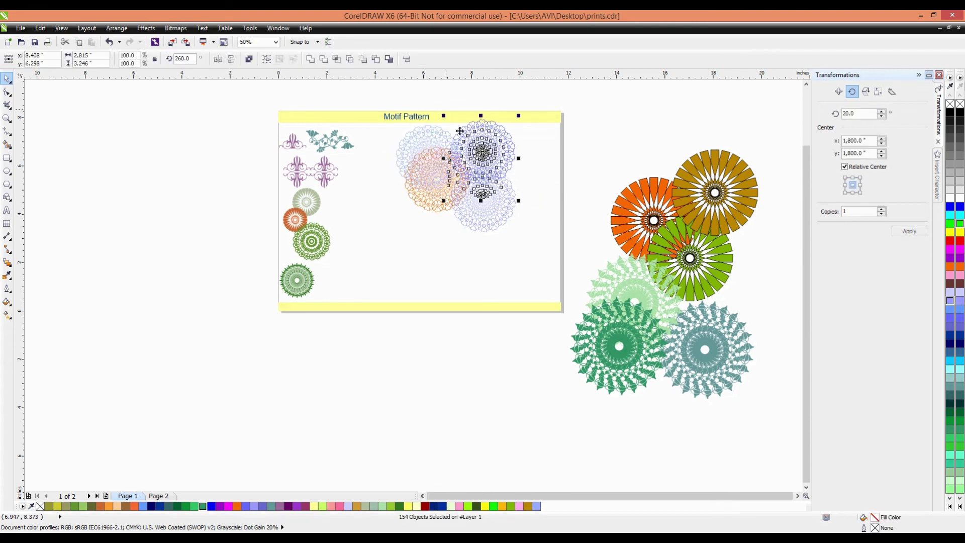
left_click(540, 168)
scroll(480, 128, "up", 1)
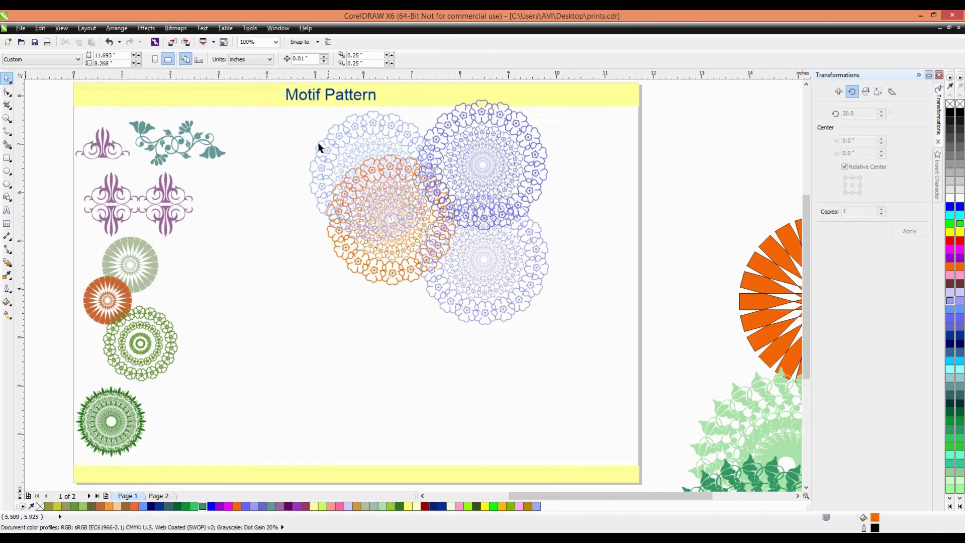
Step: Drag the four-mandala cluster off the page to the canvas above the sunbursts
scroll(375, 248, "down", 1)
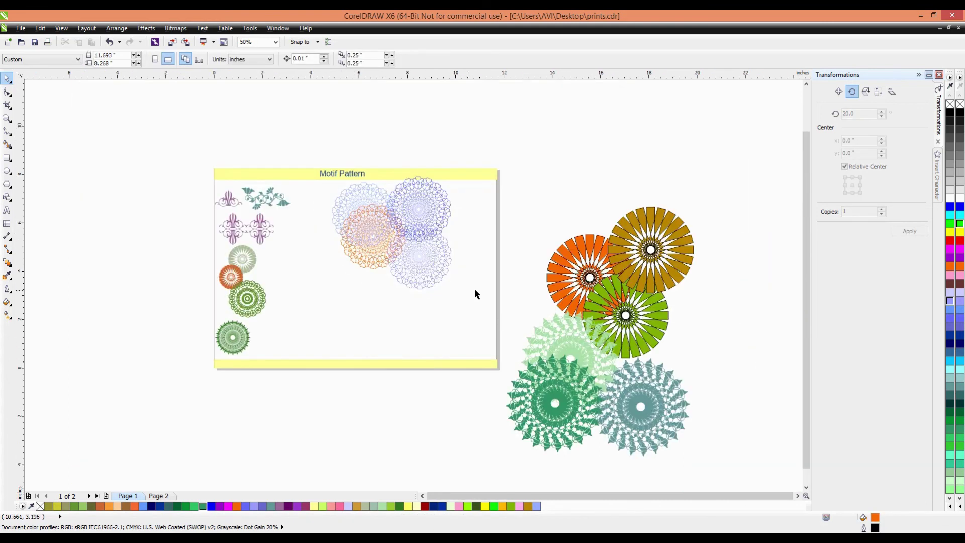
left_click_drag(493, 295, 330, 173)
left_click_drag(397, 217, 589, 150)
left_click(596, 196)
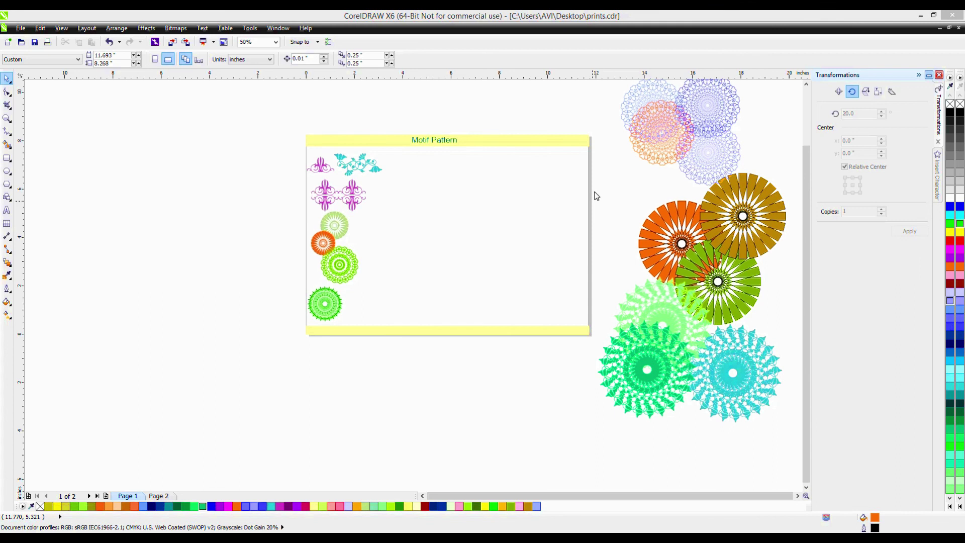